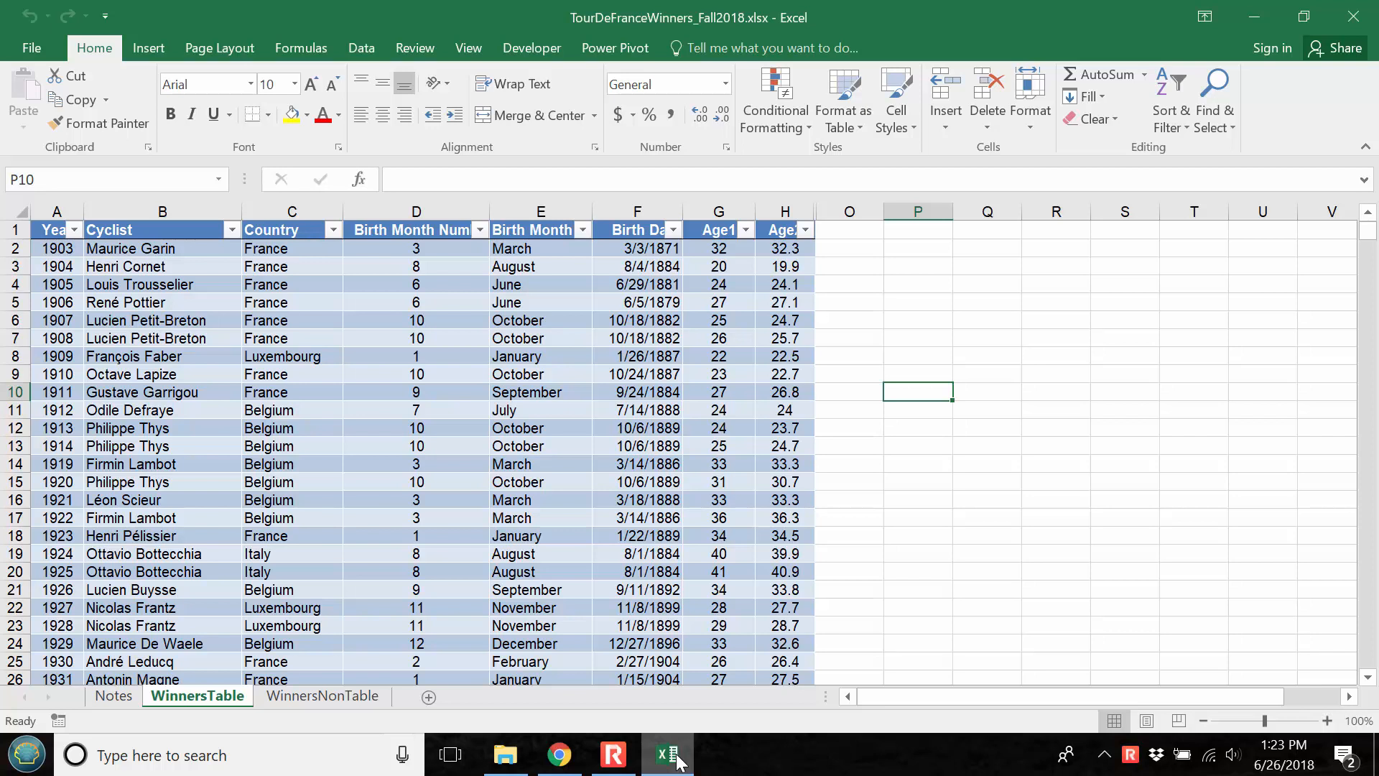
Create a PivotTable from the Winners table on the WinnersTable sheet and place it on a new worksheet
left_click(321, 695)
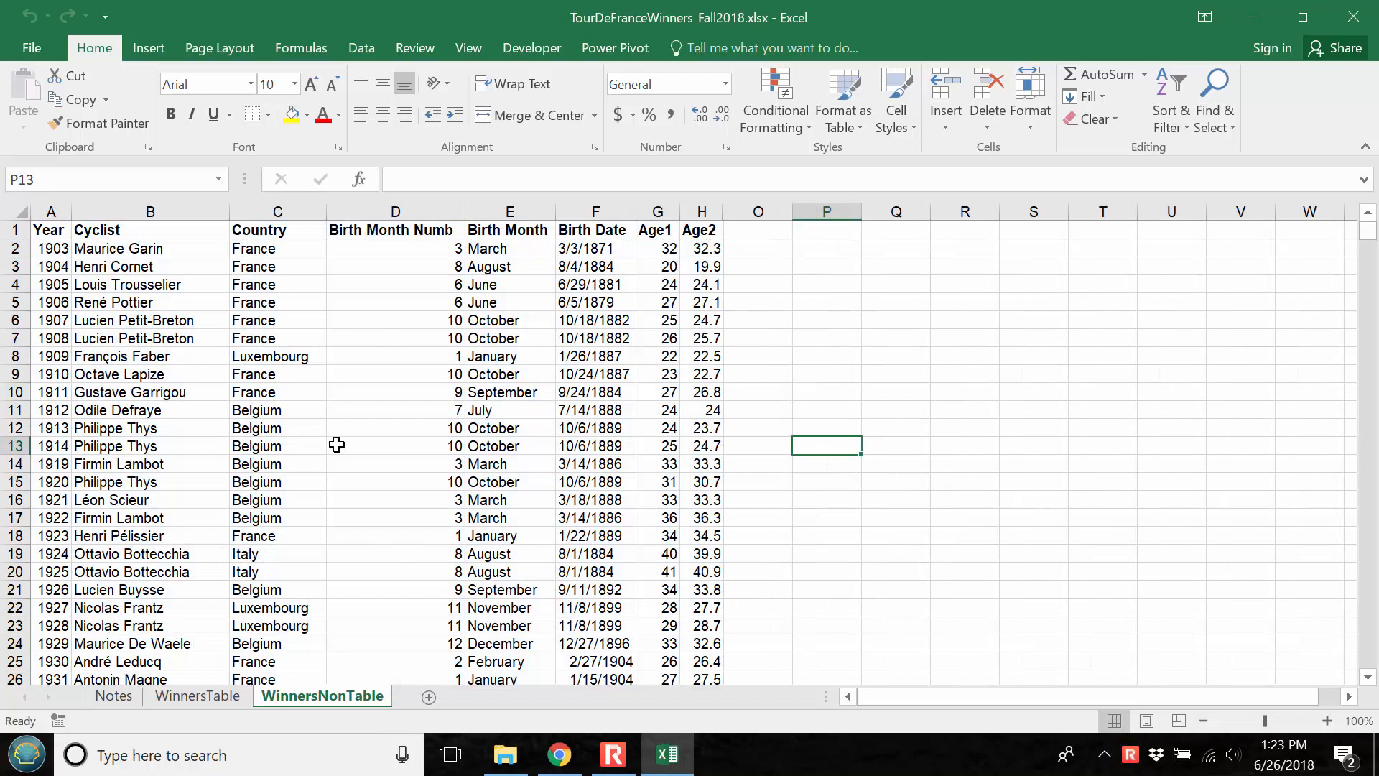
left_click(197, 696)
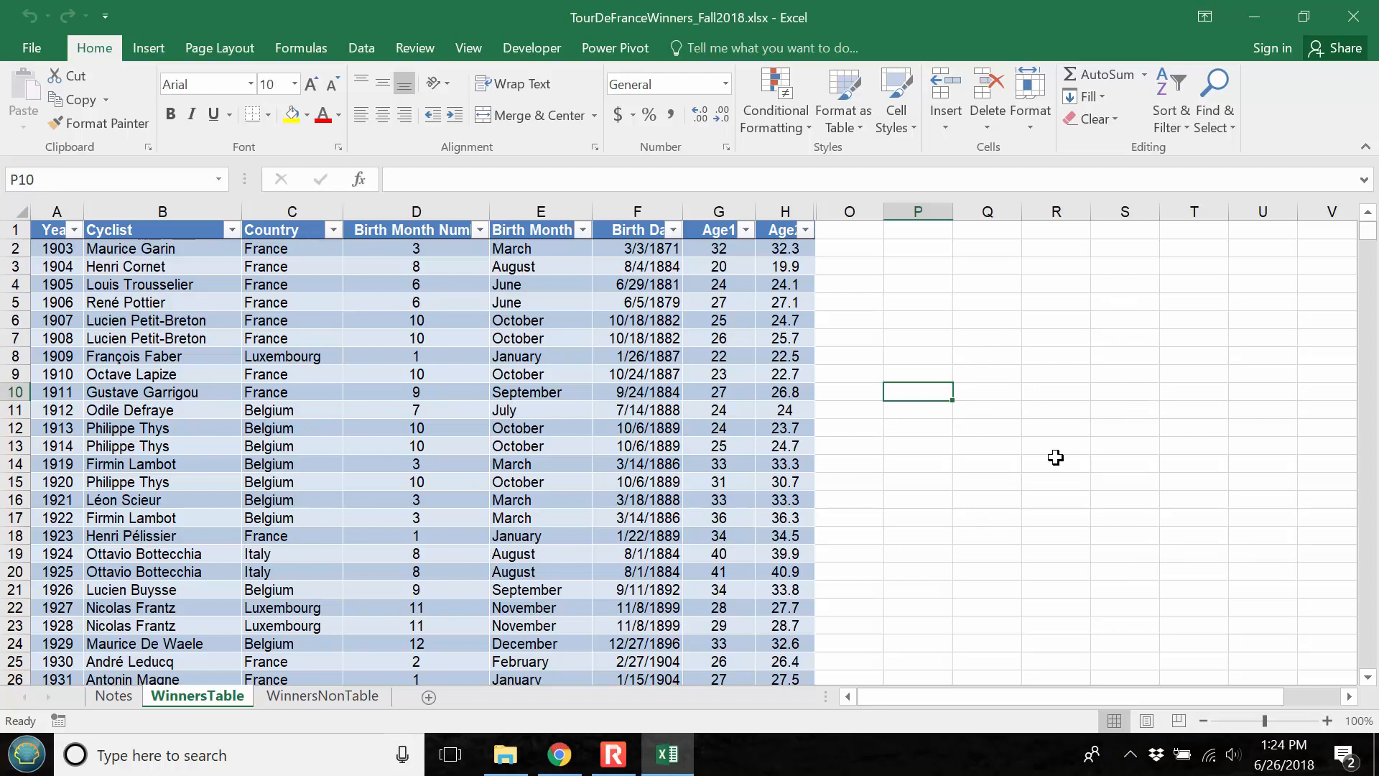
left_click(434, 410)
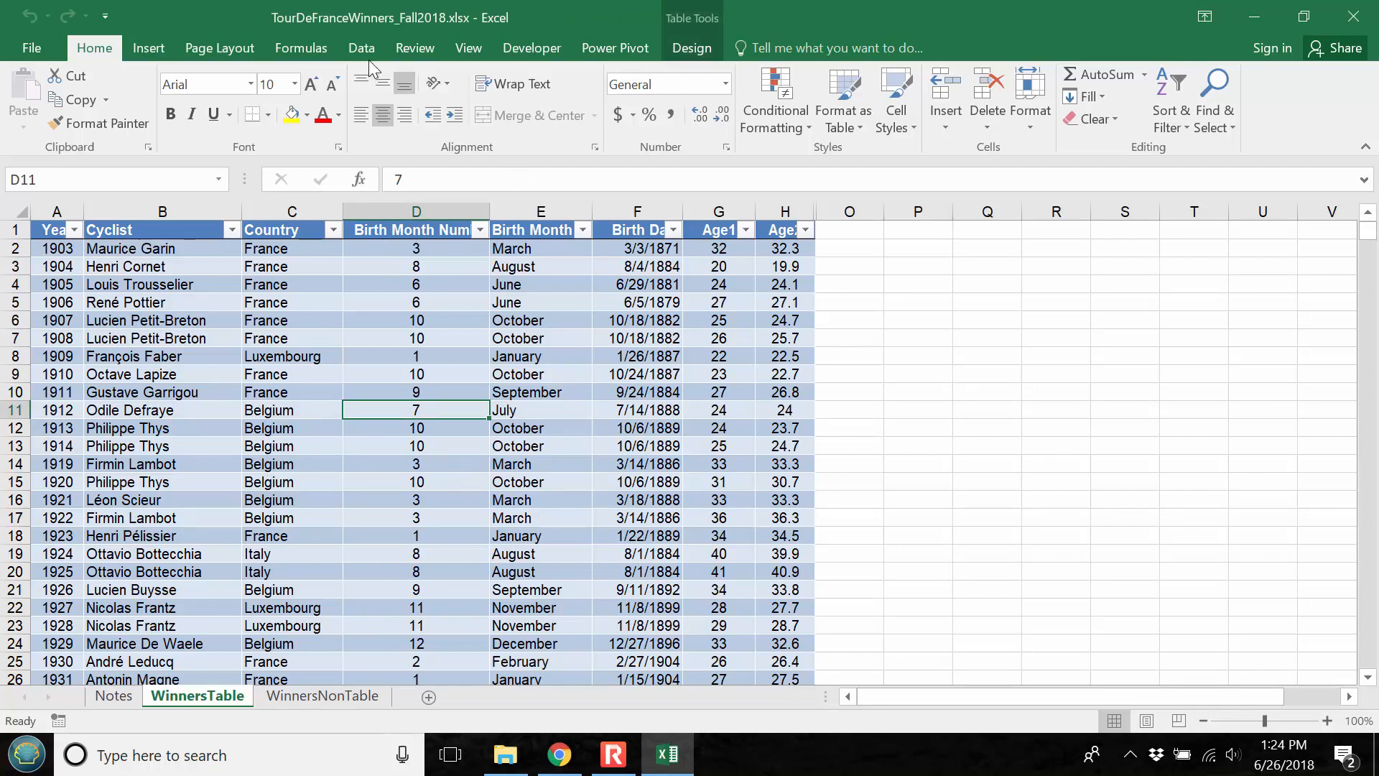
left_click(149, 48)
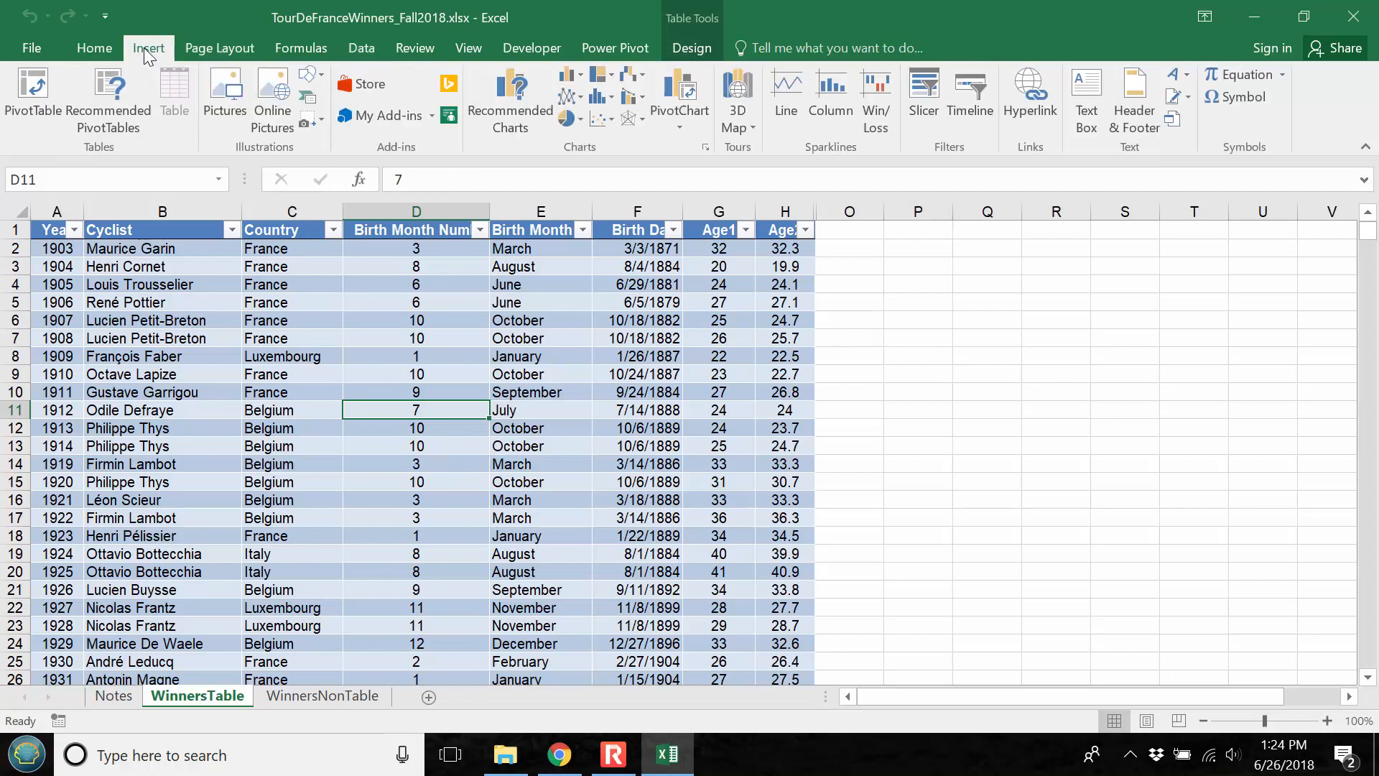
left_click(40, 84)
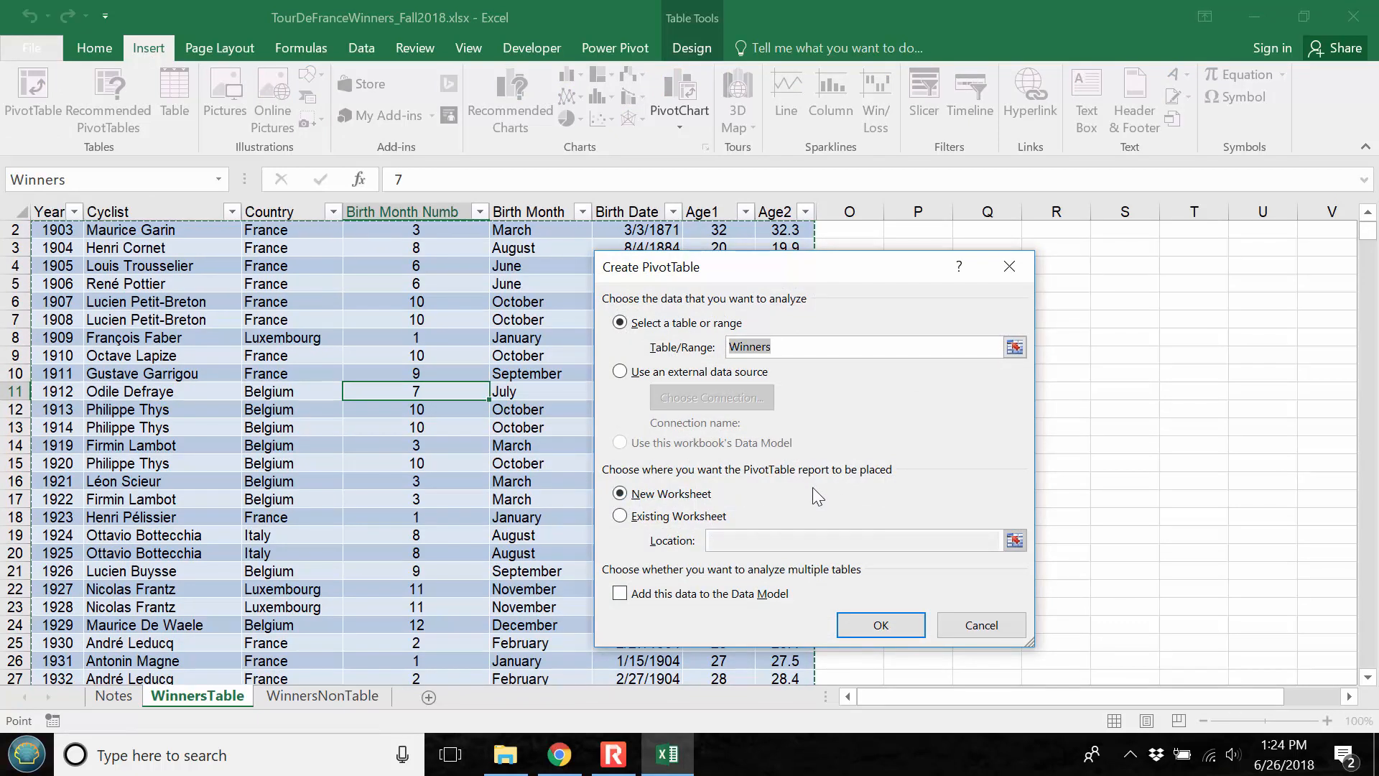
left_click(694, 514)
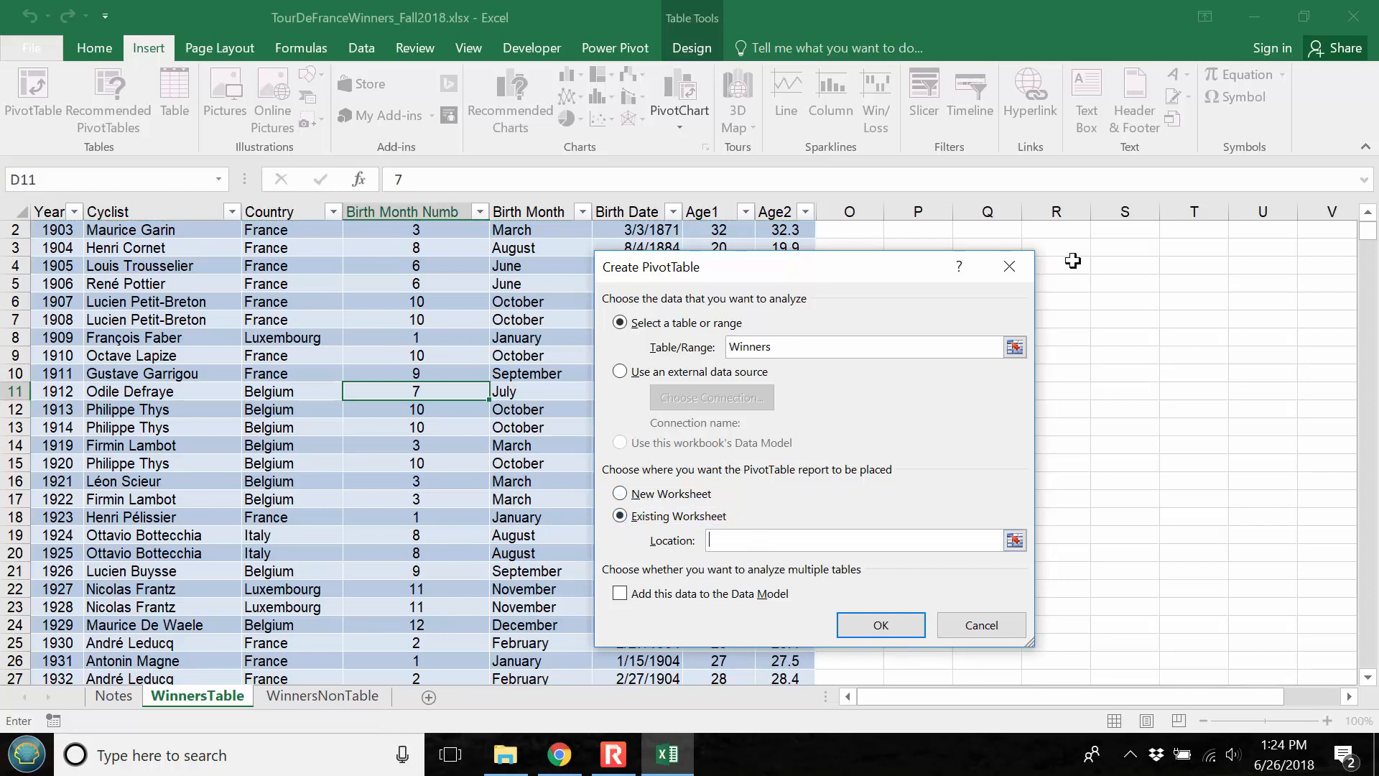
left_click(620, 494)
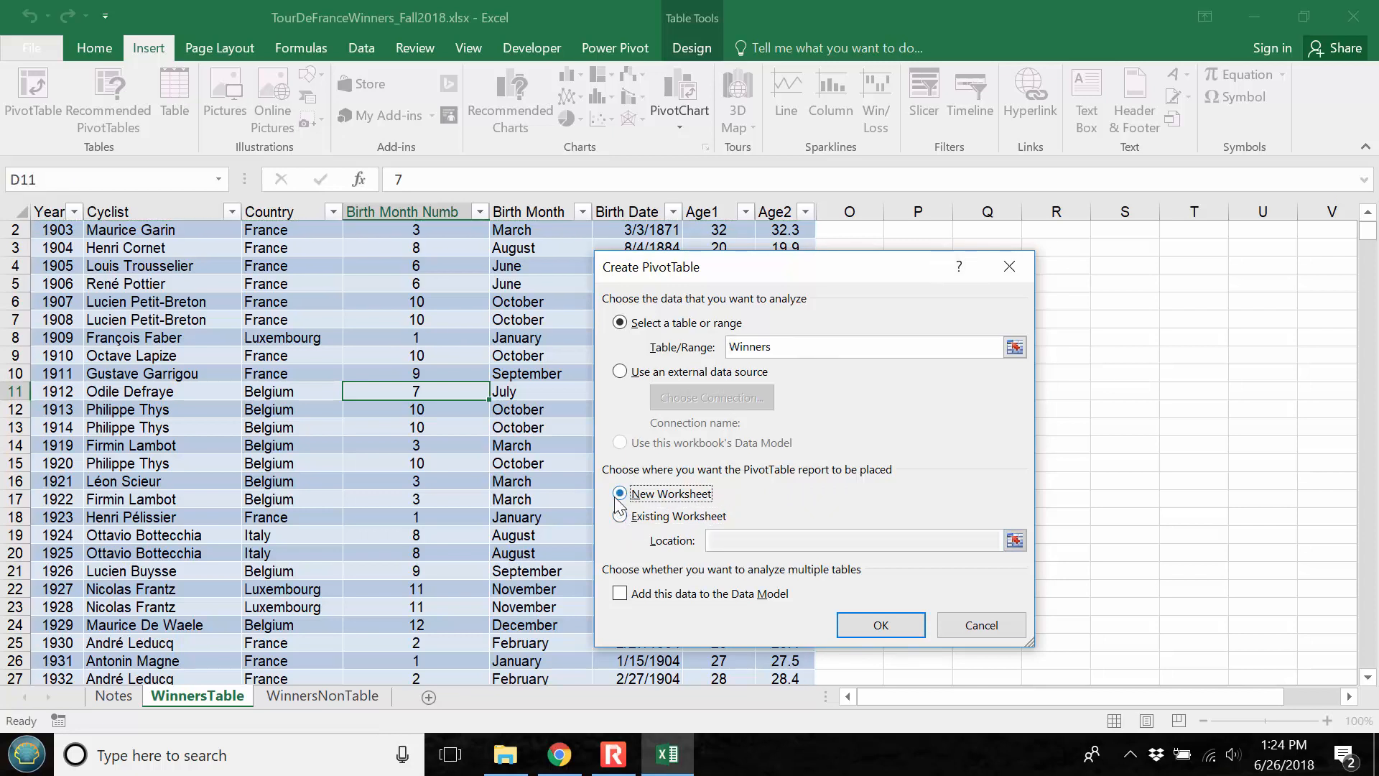
left_click(856, 633)
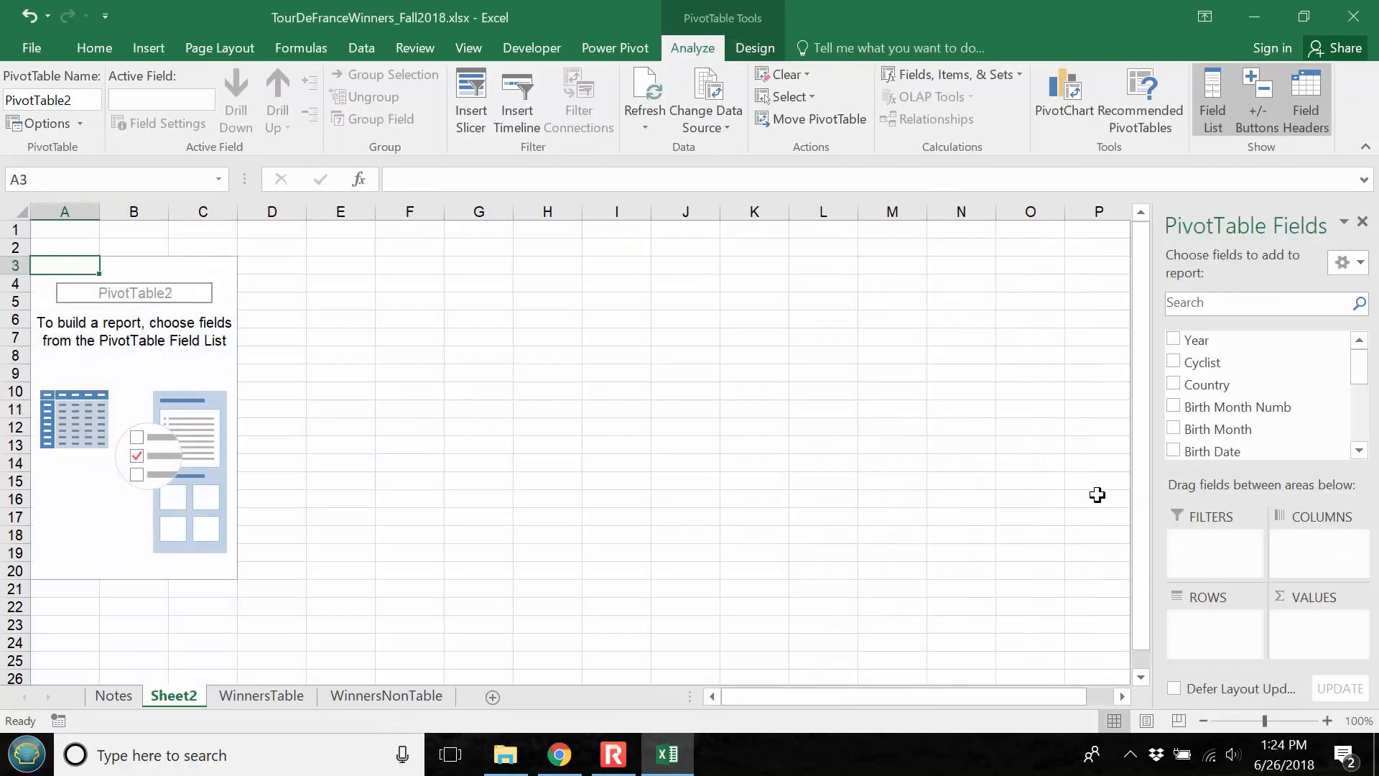
Add Country to the PivotTable as both the row field and the counted value field
left_click_drag(1196, 385, 1231, 640)
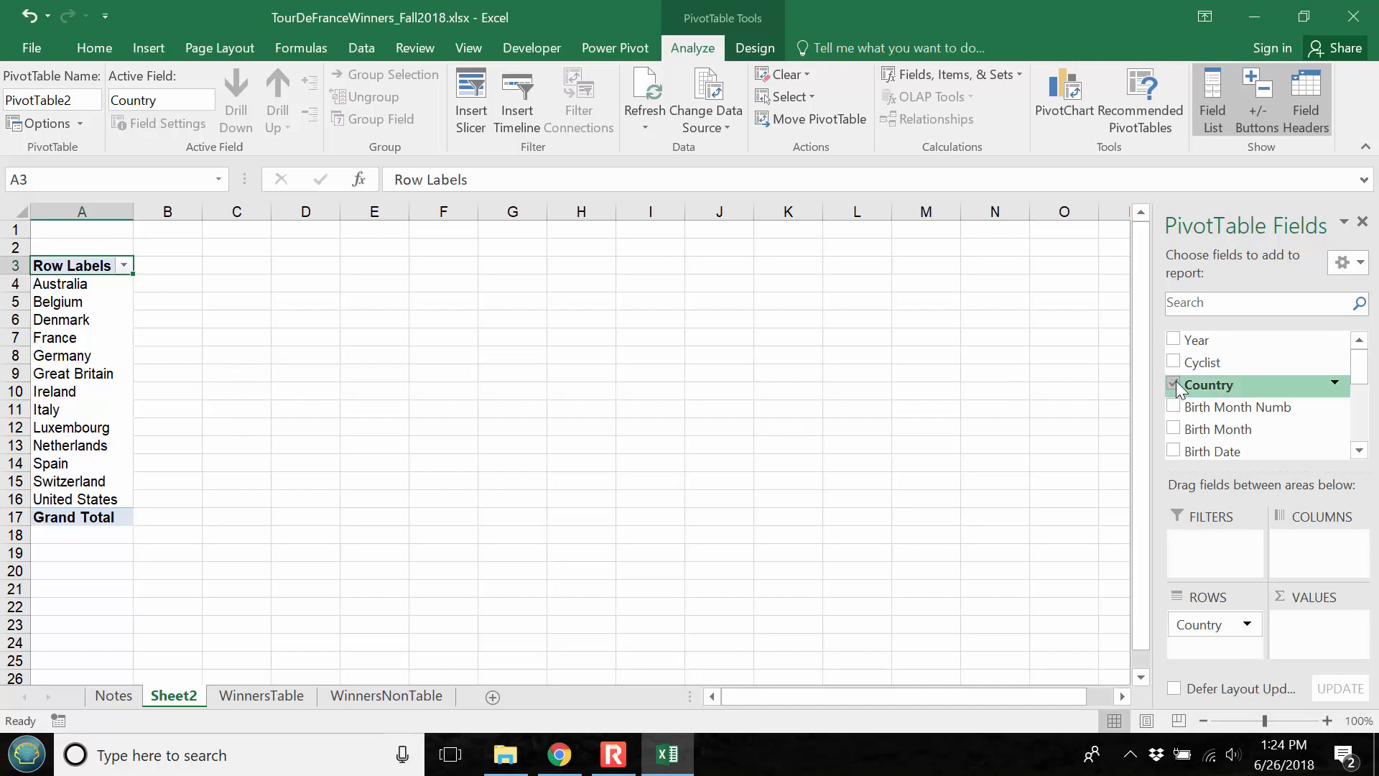
left_click_drag(1183, 392, 1335, 642)
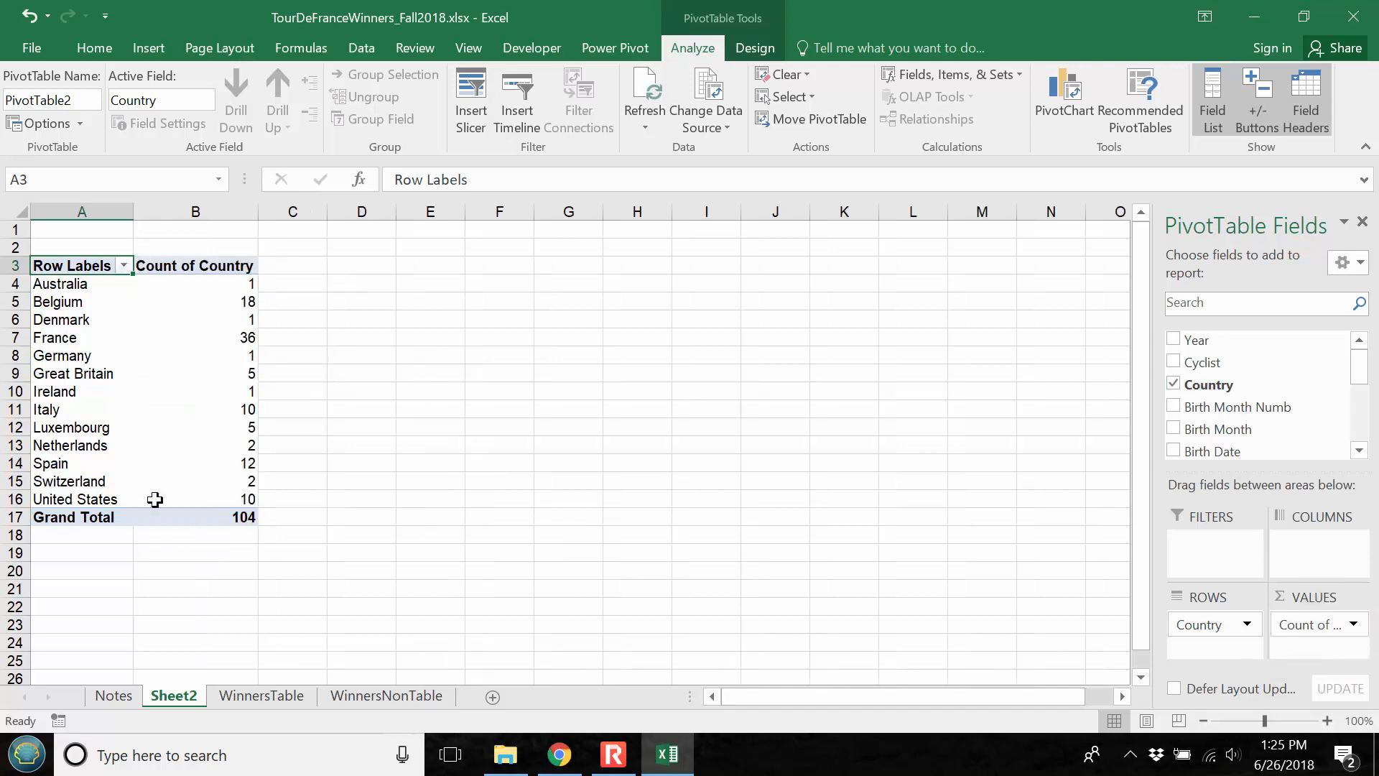
Try Age1 as the PivotTable's value field in place of Country, and put the count of Country back
left_click_drag(1344, 619, 1254, 370)
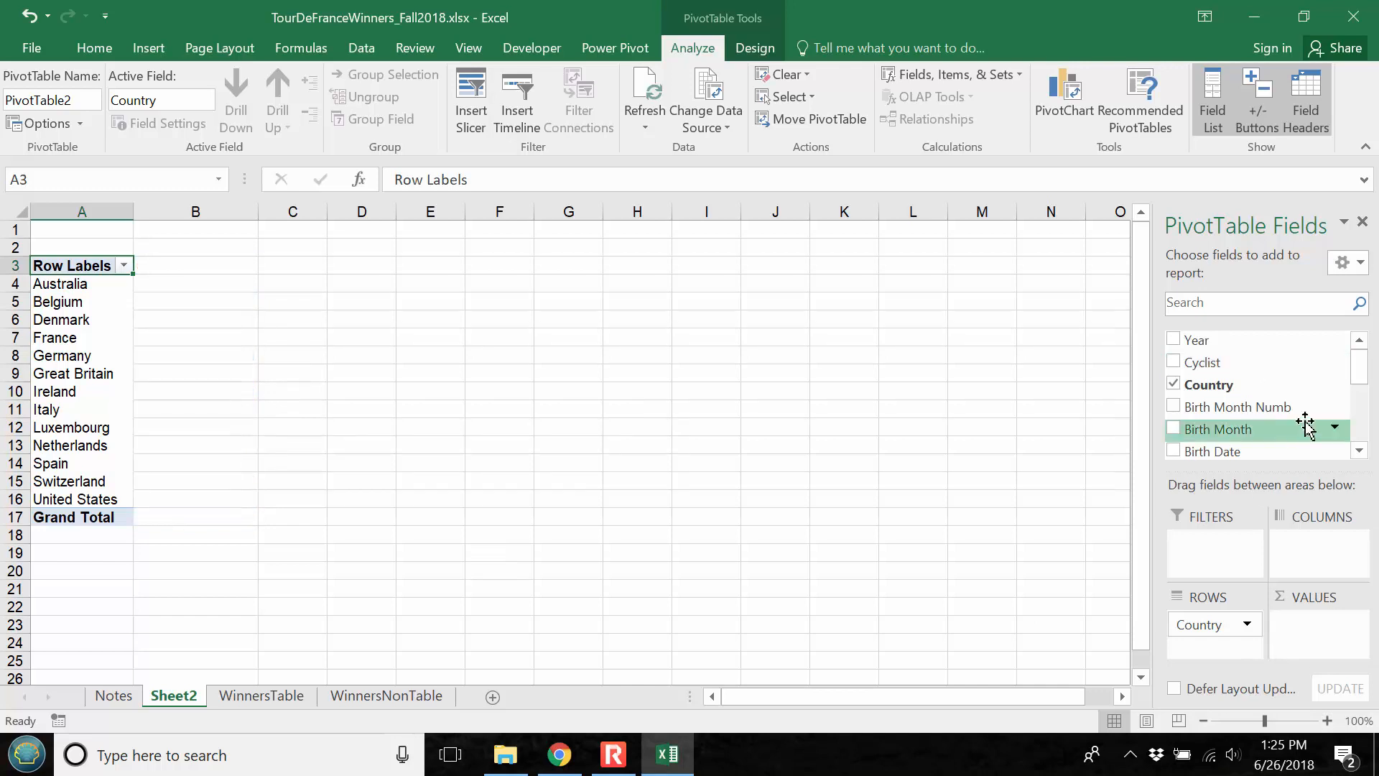
scroll(1264, 427, "down", 3)
left_click_drag(1214, 423, 1312, 632)
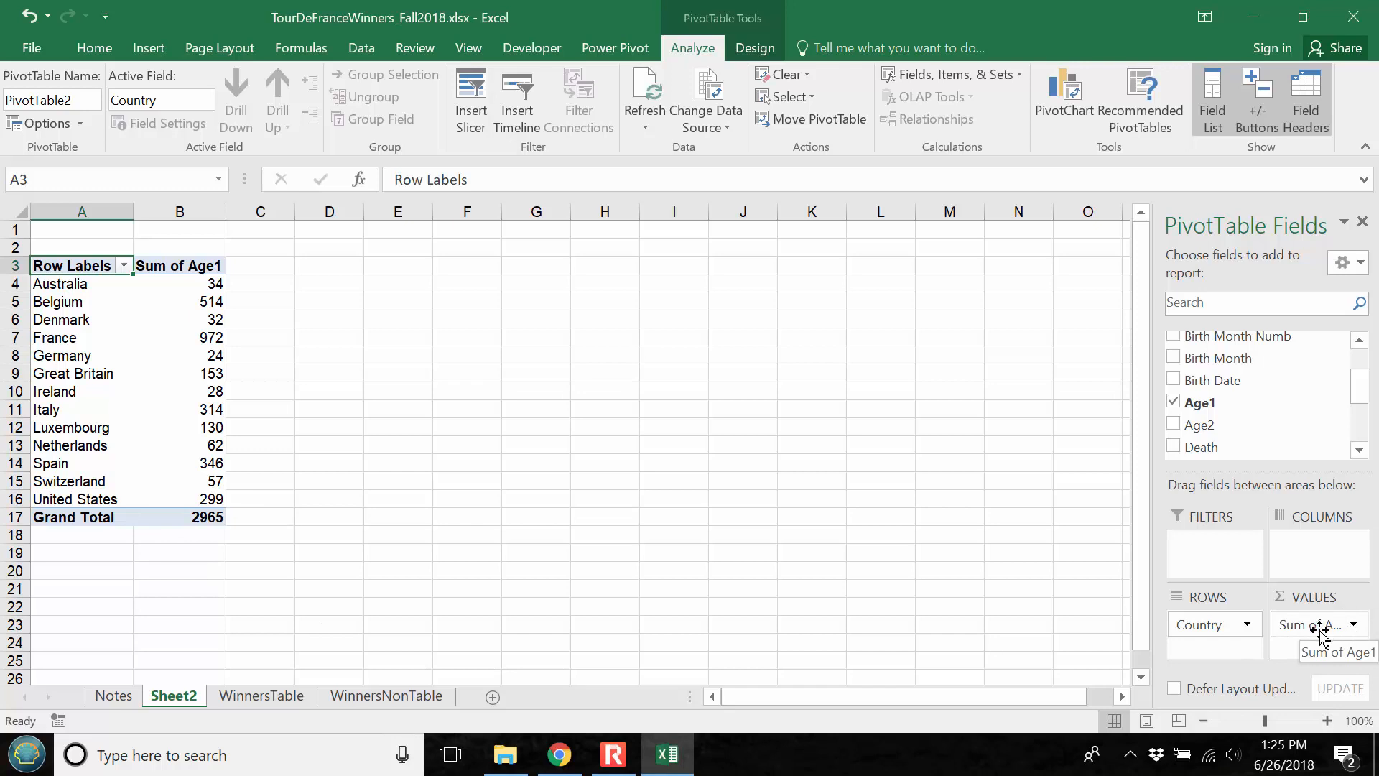
left_click_drag(1319, 632, 1278, 407)
scroll(1349, 349, "up", 1)
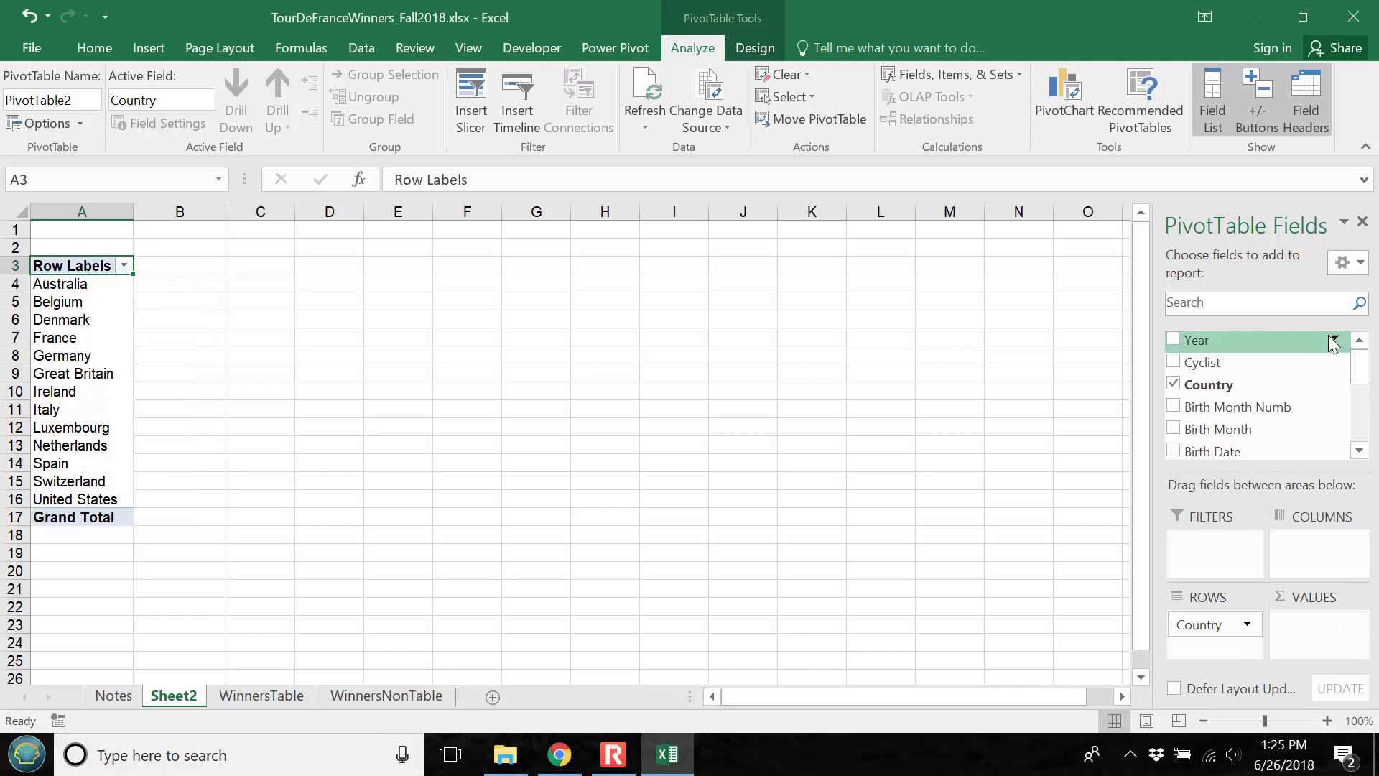
left_click_drag(1193, 386, 1304, 635)
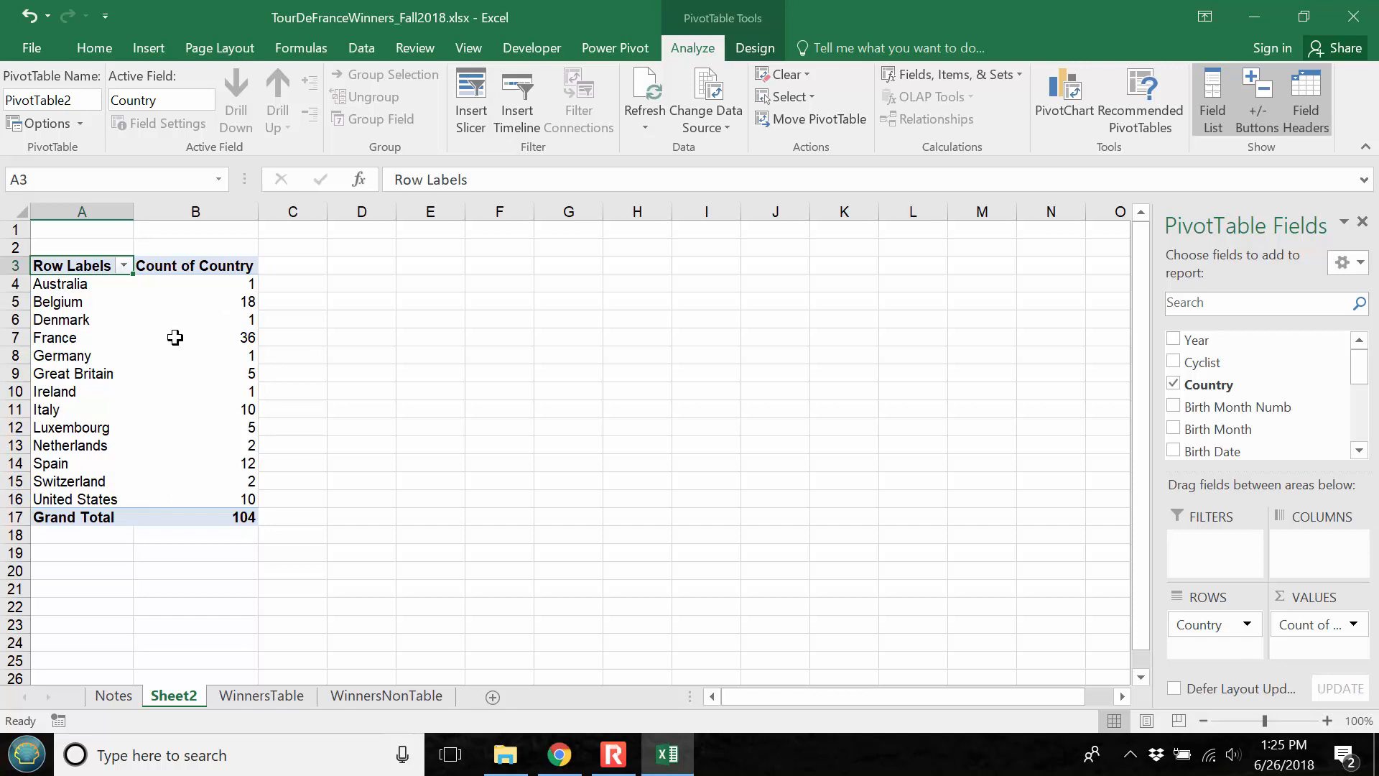
Sort the PivotTable countries by their Count of Country values from largest to smallest
mouse_move(210, 339)
mouse_move(217, 496)
right_click(232, 325)
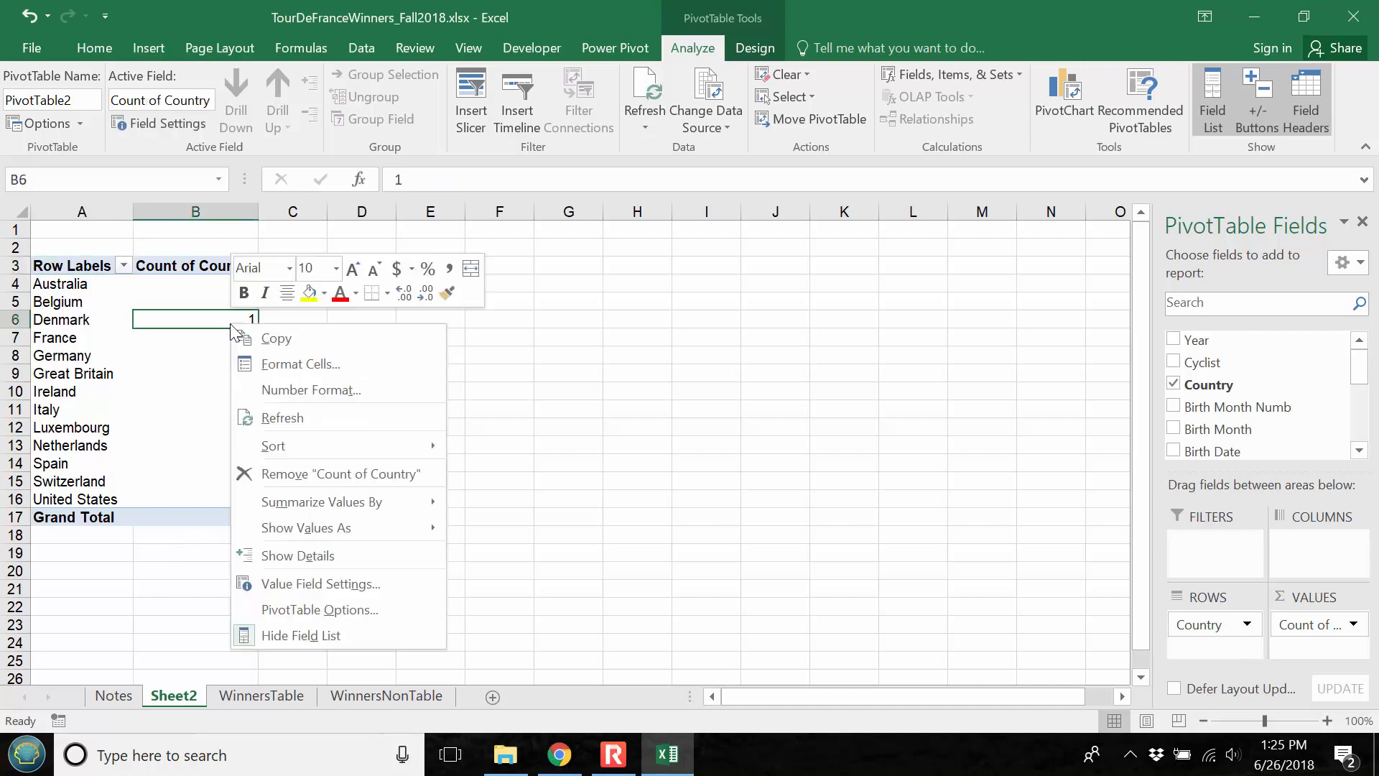
mouse_move(323, 445)
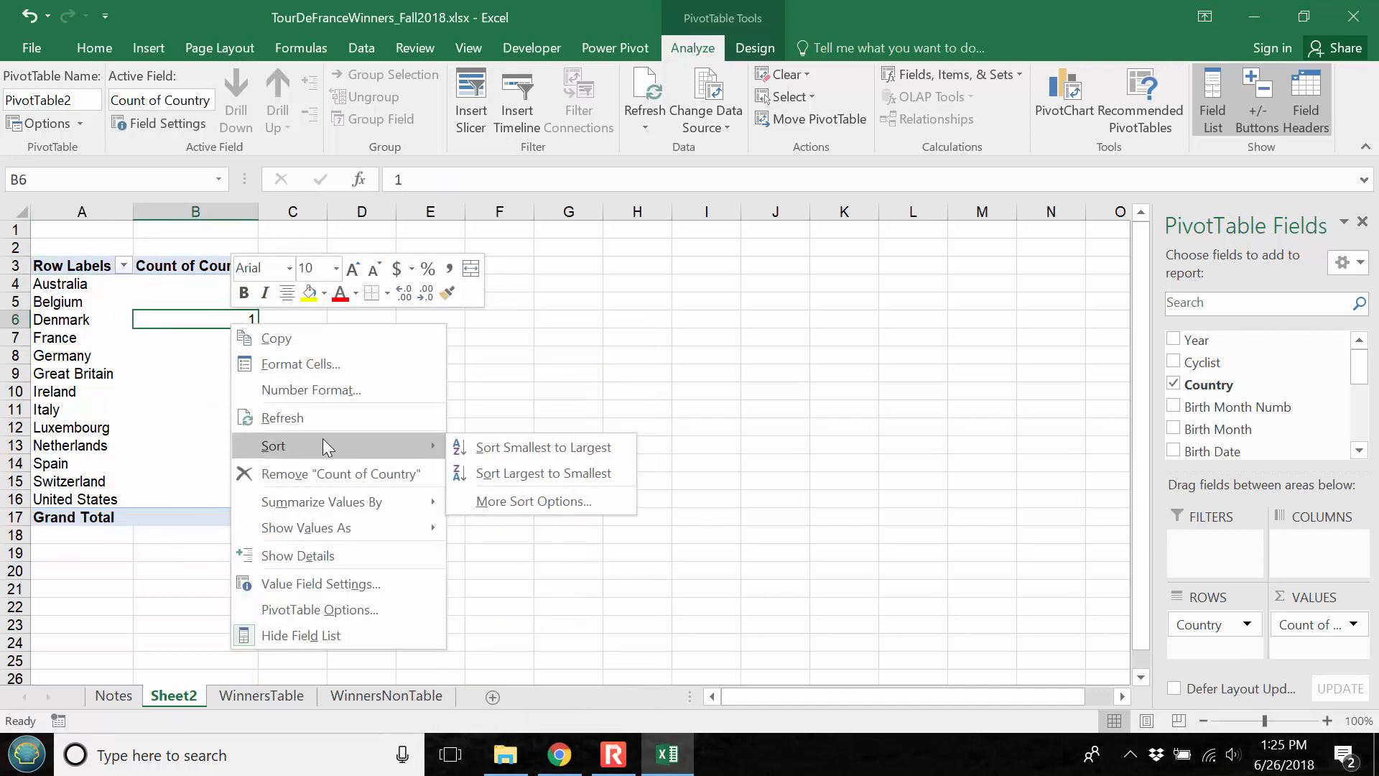
left_click(503, 471)
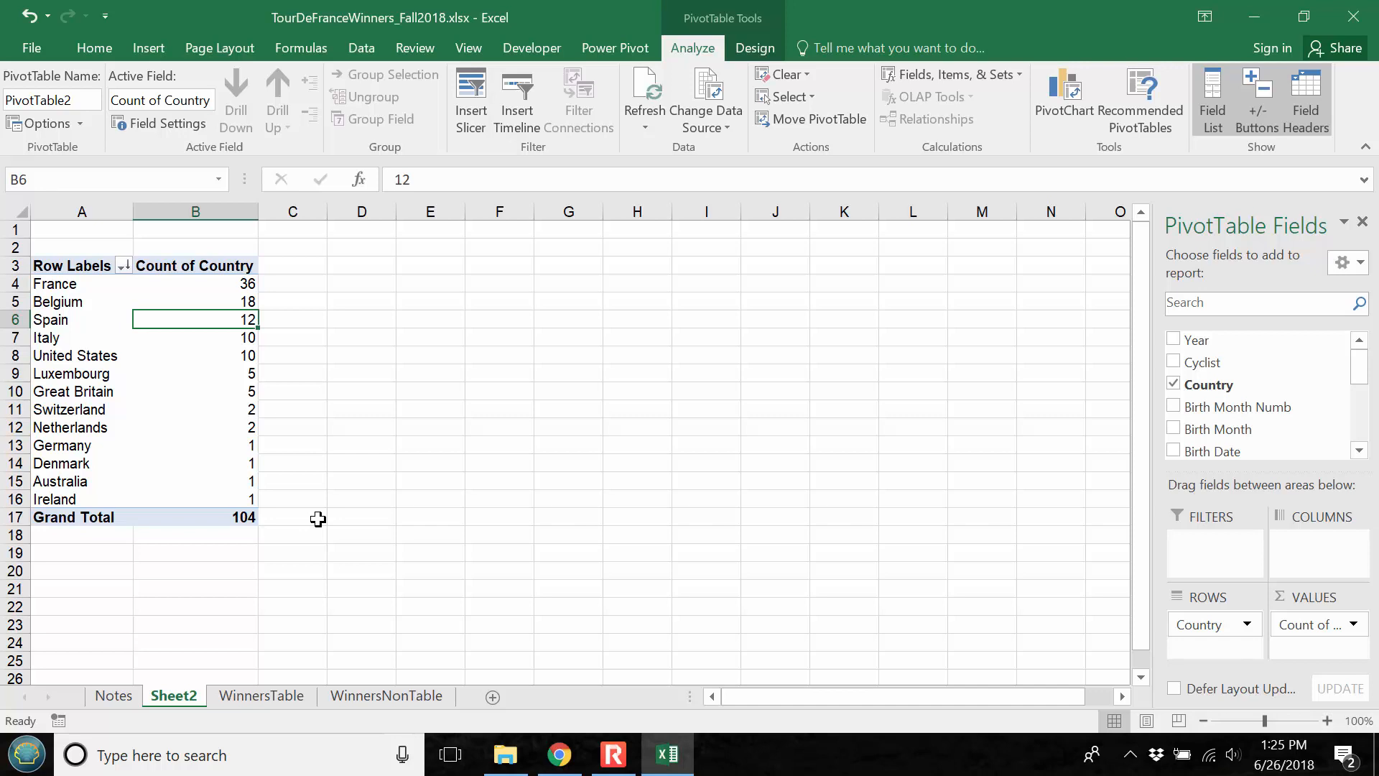
Show Count of Country as % of Column Total, formatted as a percentage with 1 decimal place
left_click(1357, 625)
left_click(1306, 600)
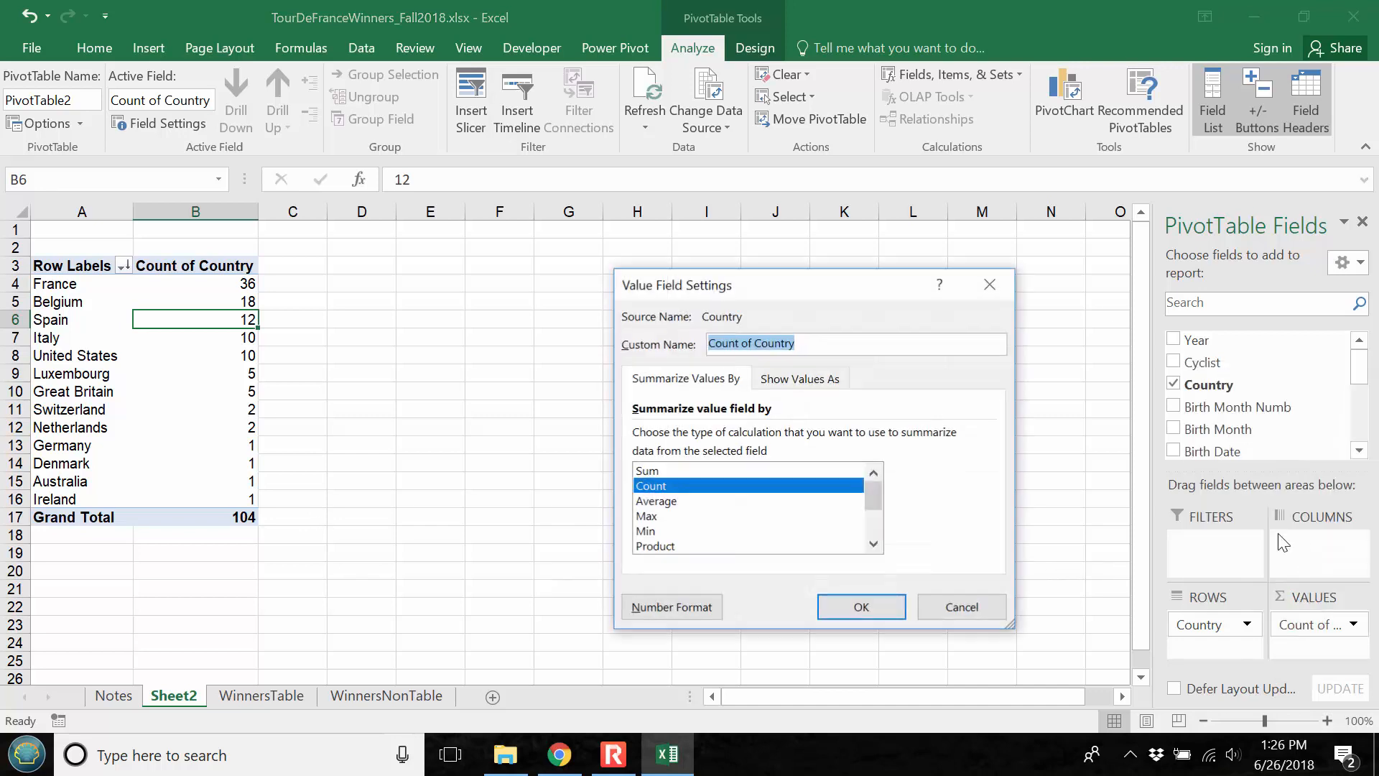
left_click(799, 381)
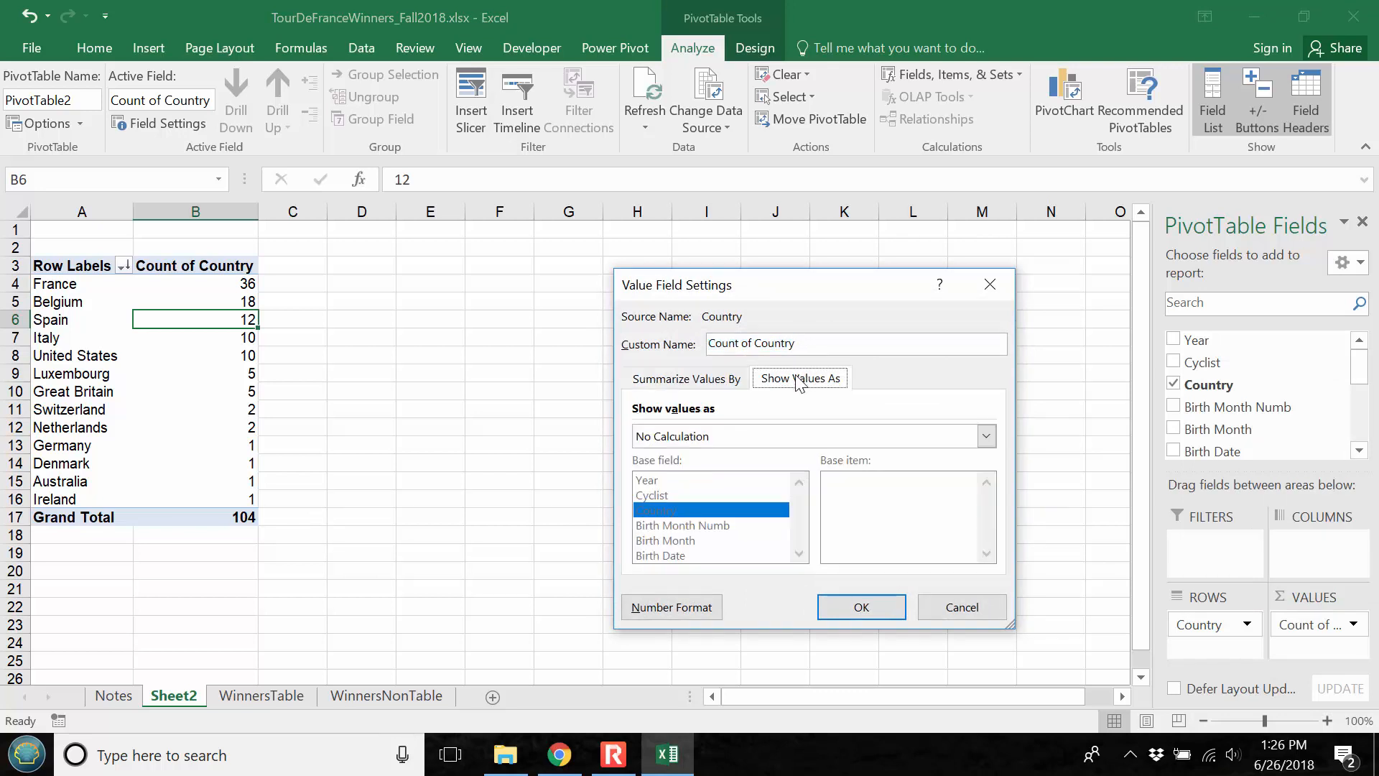
left_click(986, 436)
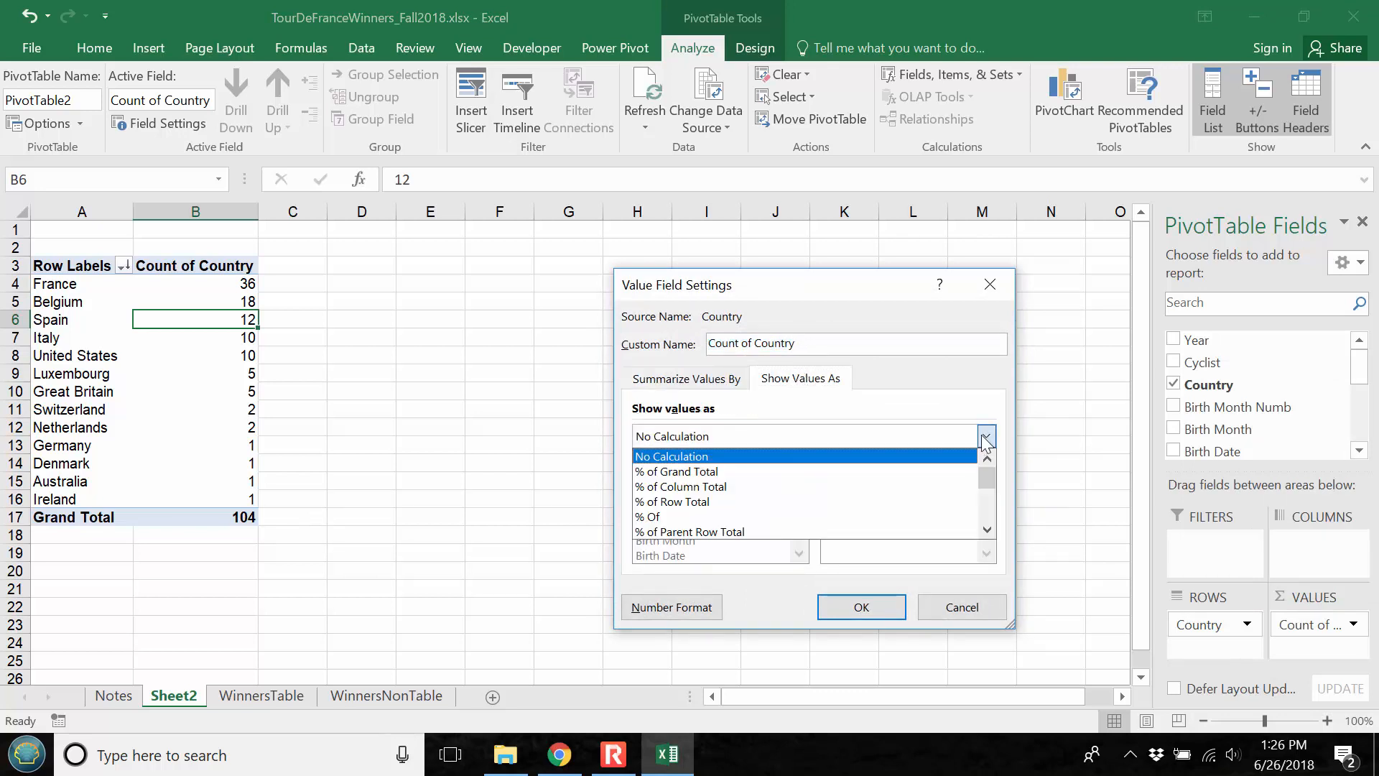
left_click(708, 487)
left_click(680, 613)
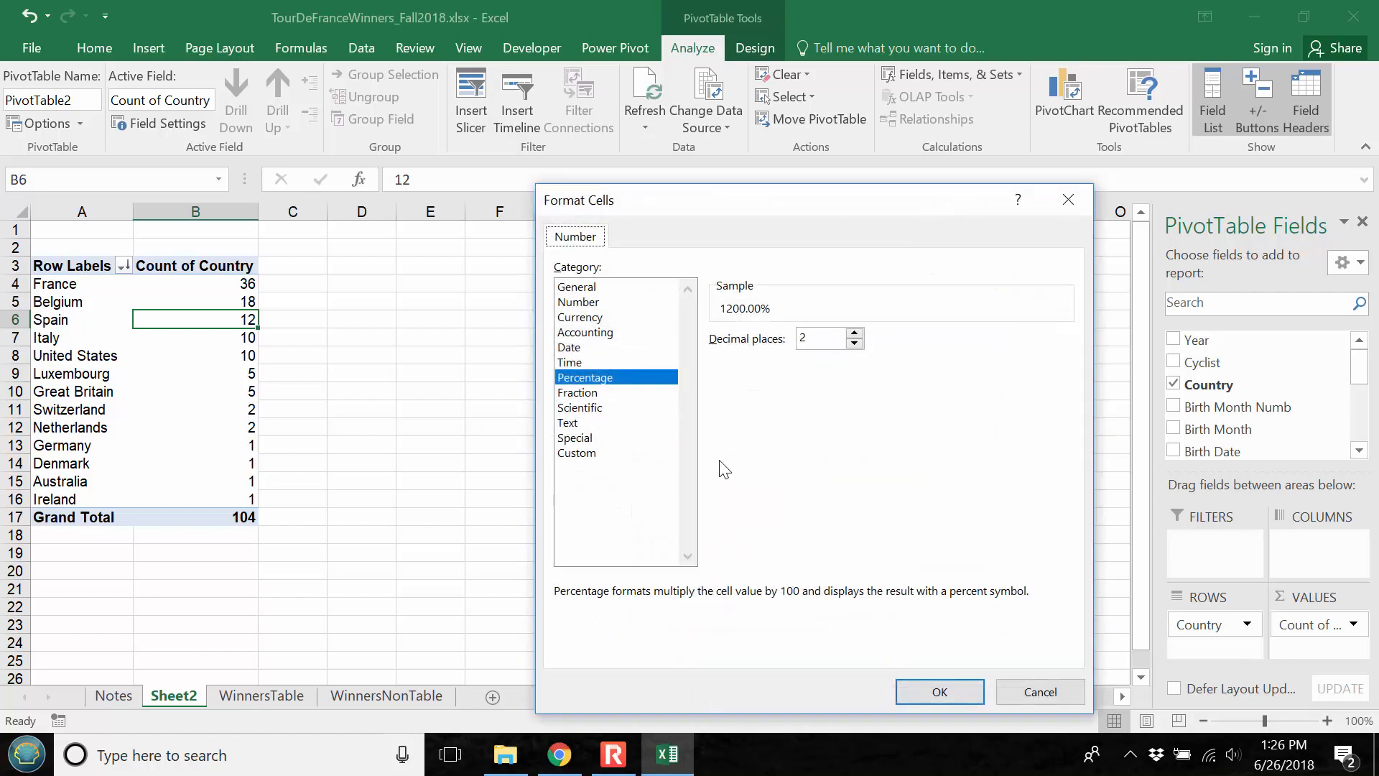
left_click(855, 343)
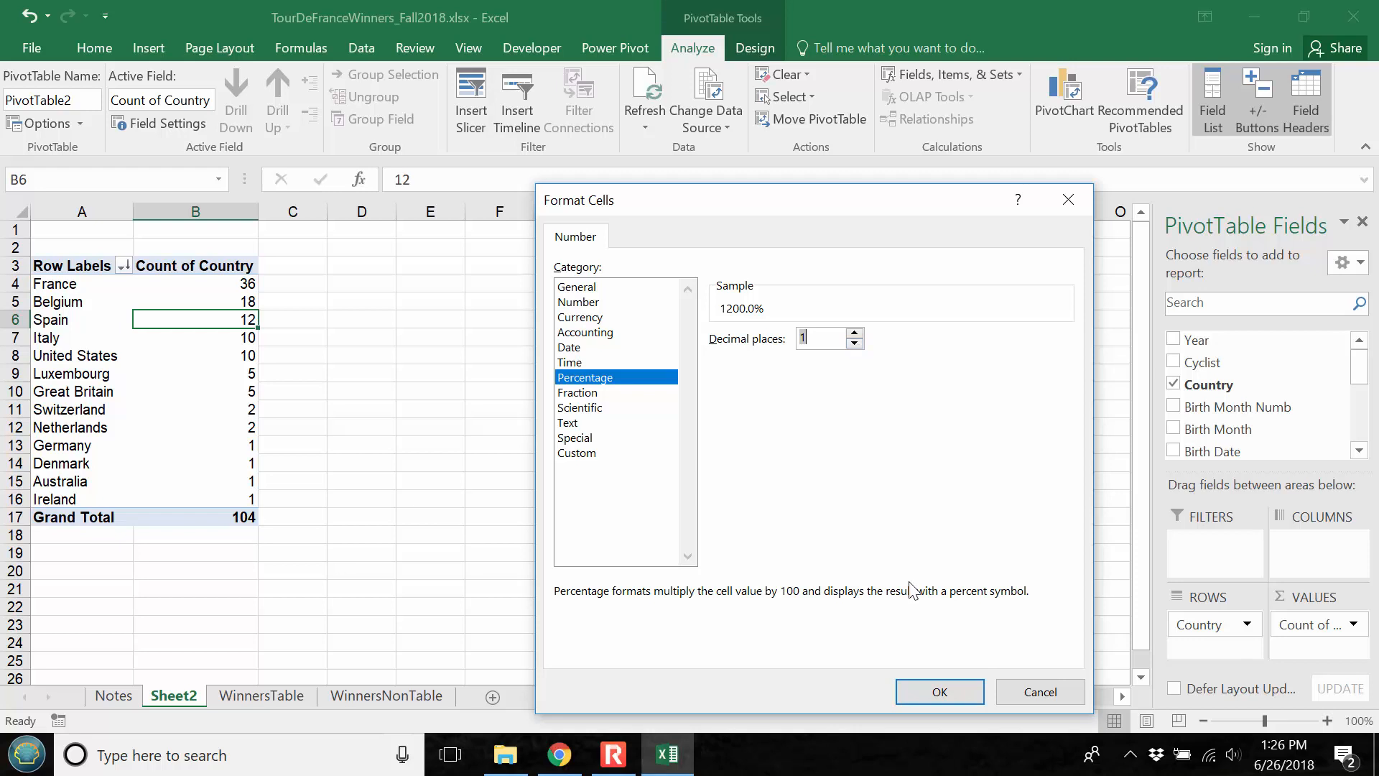
left_click(941, 692)
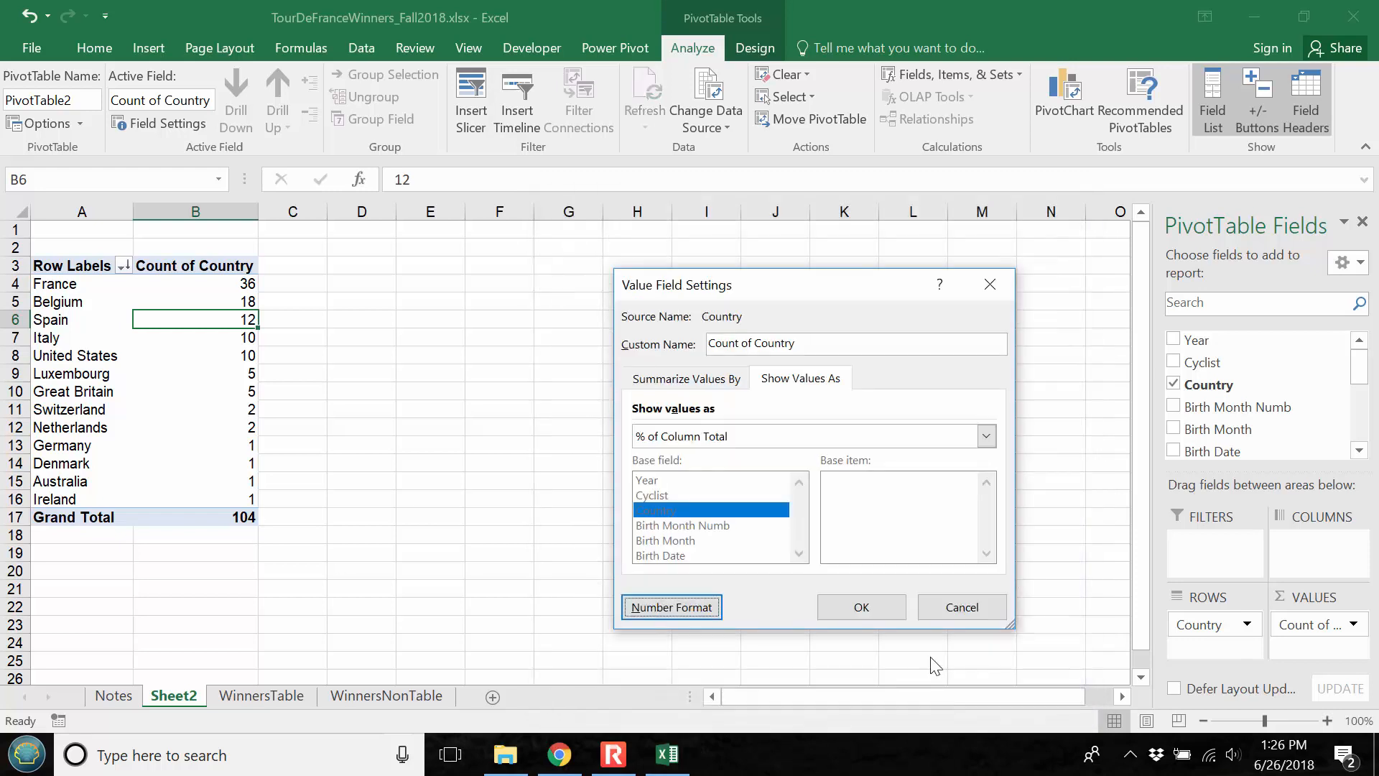
left_click(879, 609)
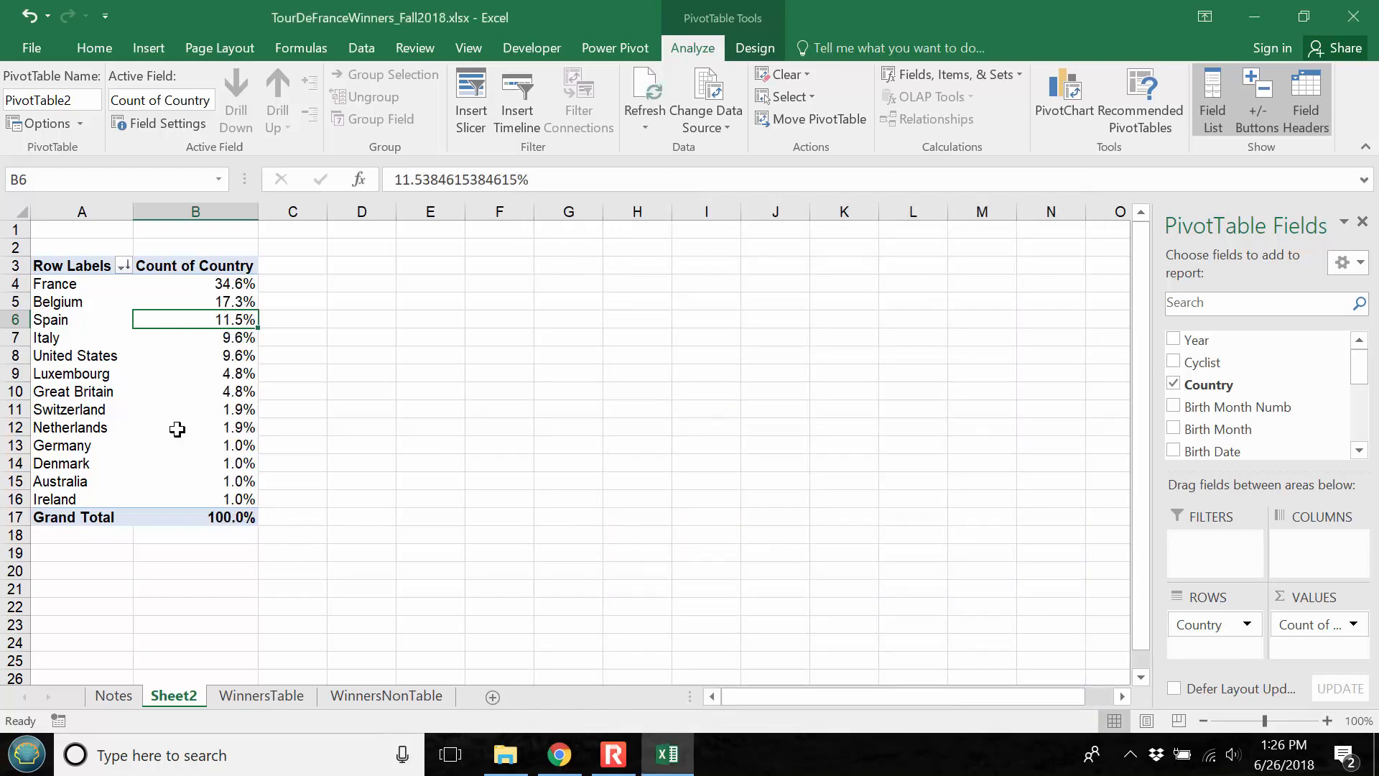
Insert a 2-D clustered column PivotChart of the country percentages, enlarge it and position it beside the PivotTable
mouse_move(209, 446)
left_click(154, 45)
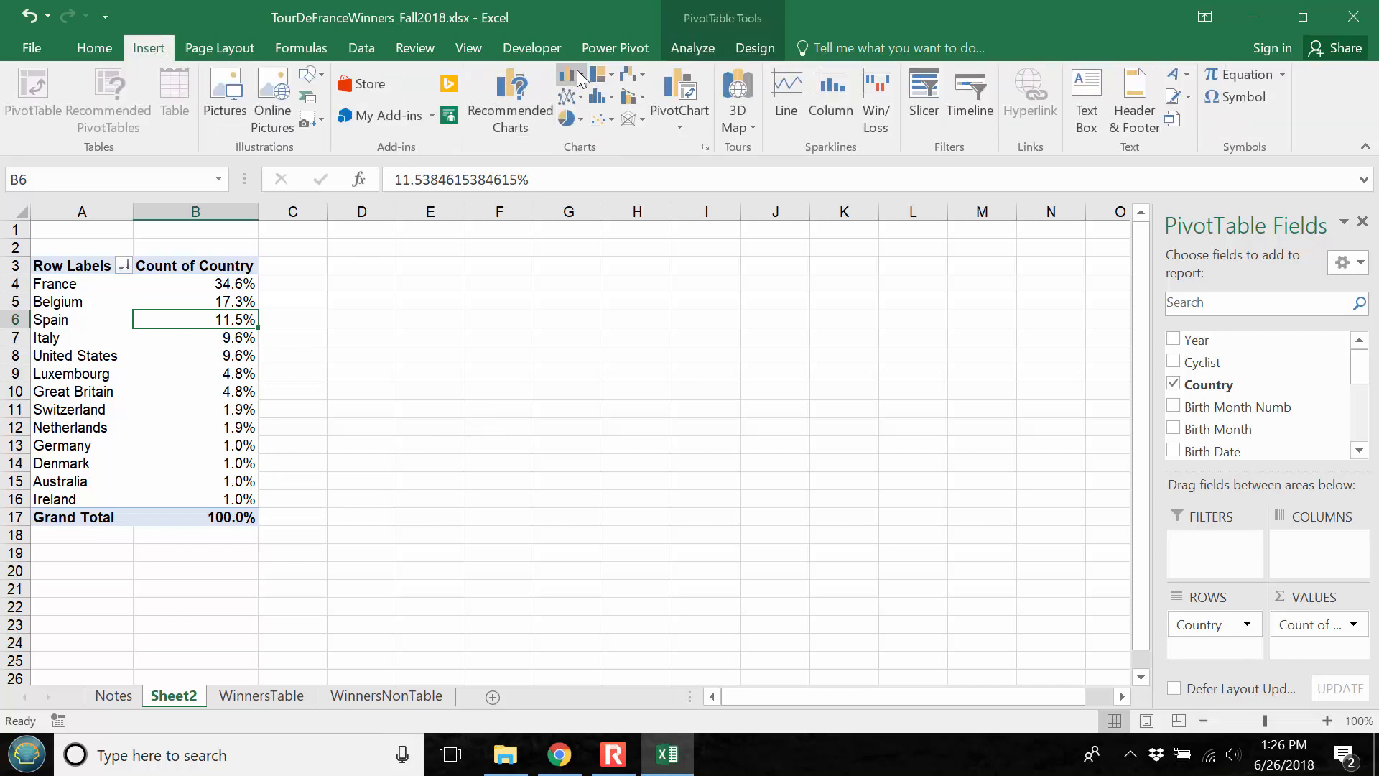
left_click(581, 77)
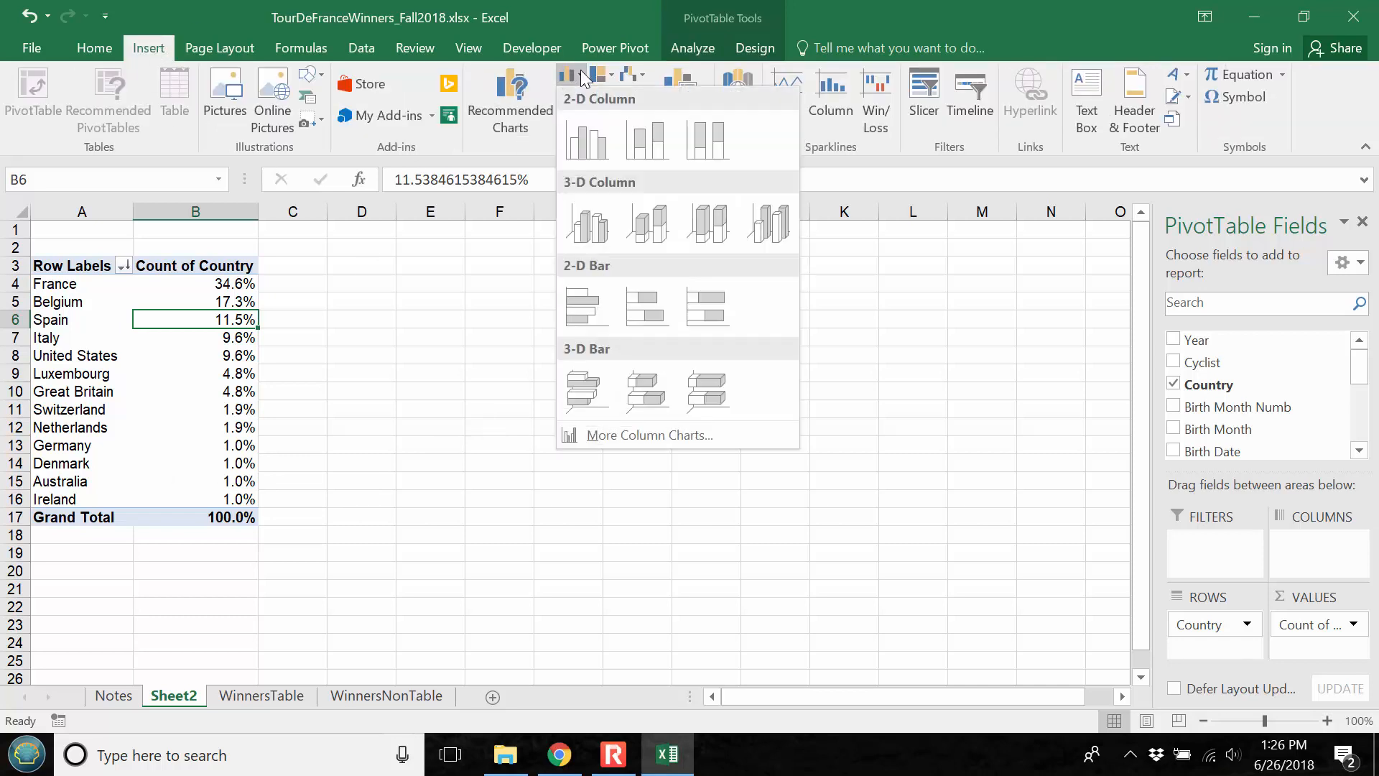
left_click(601, 148)
left_click_drag(541, 311, 528, 252)
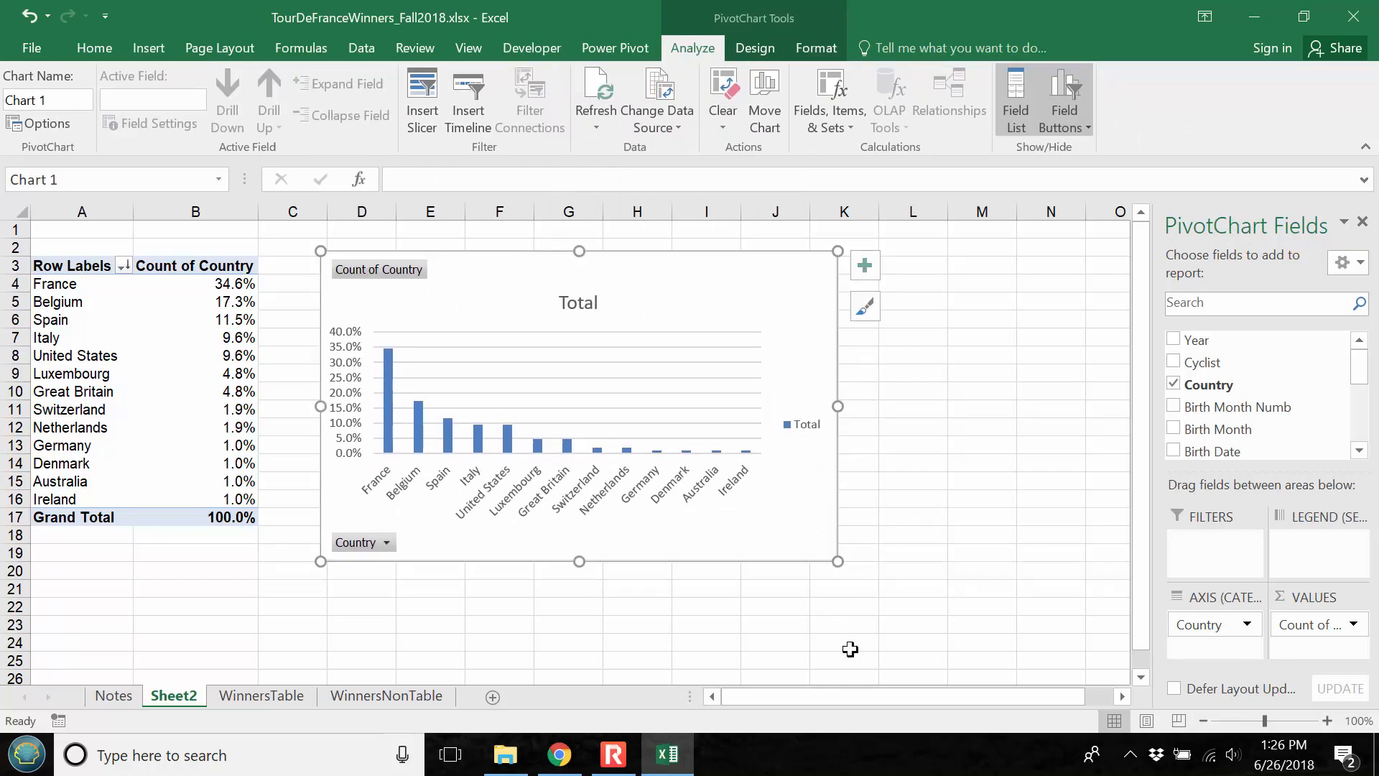
left_click_drag(838, 561, 969, 627)
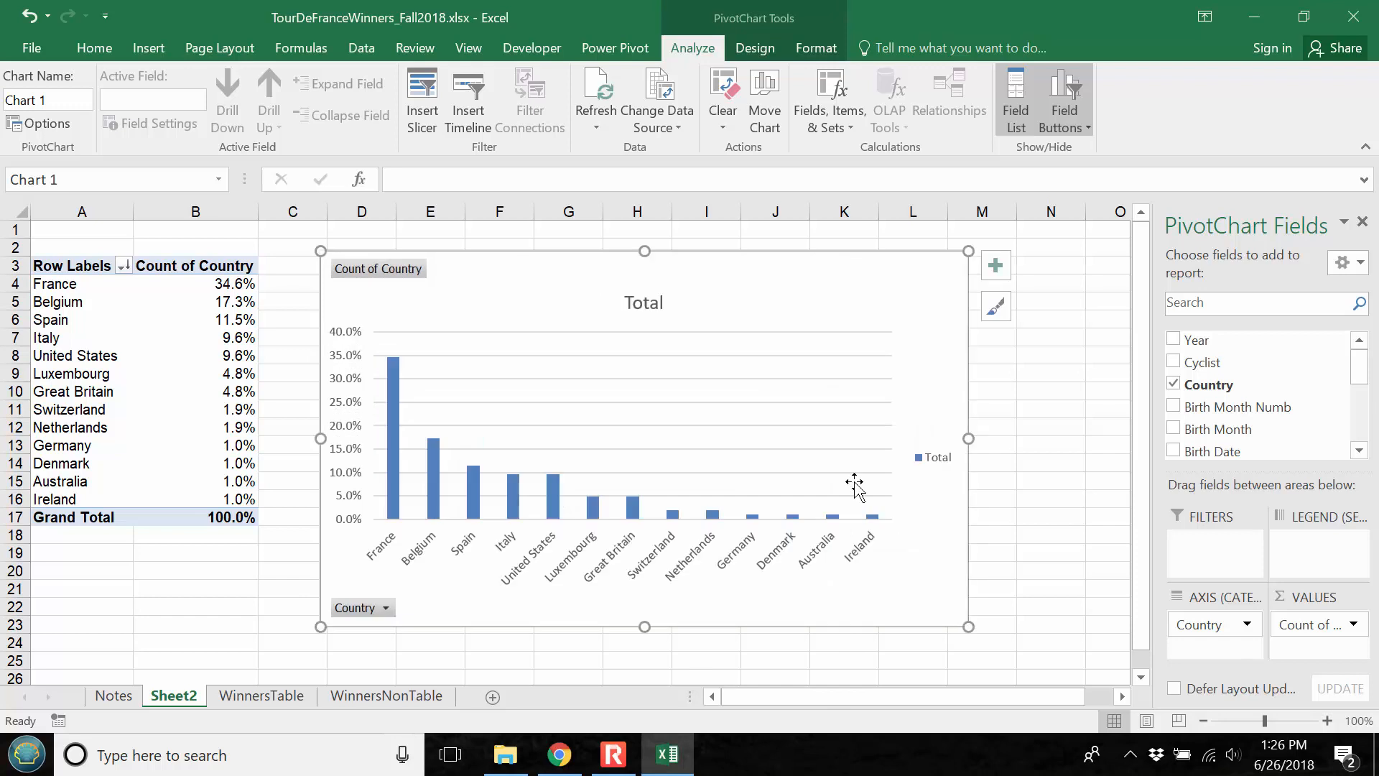
left_click_drag(542, 255, 505, 244)
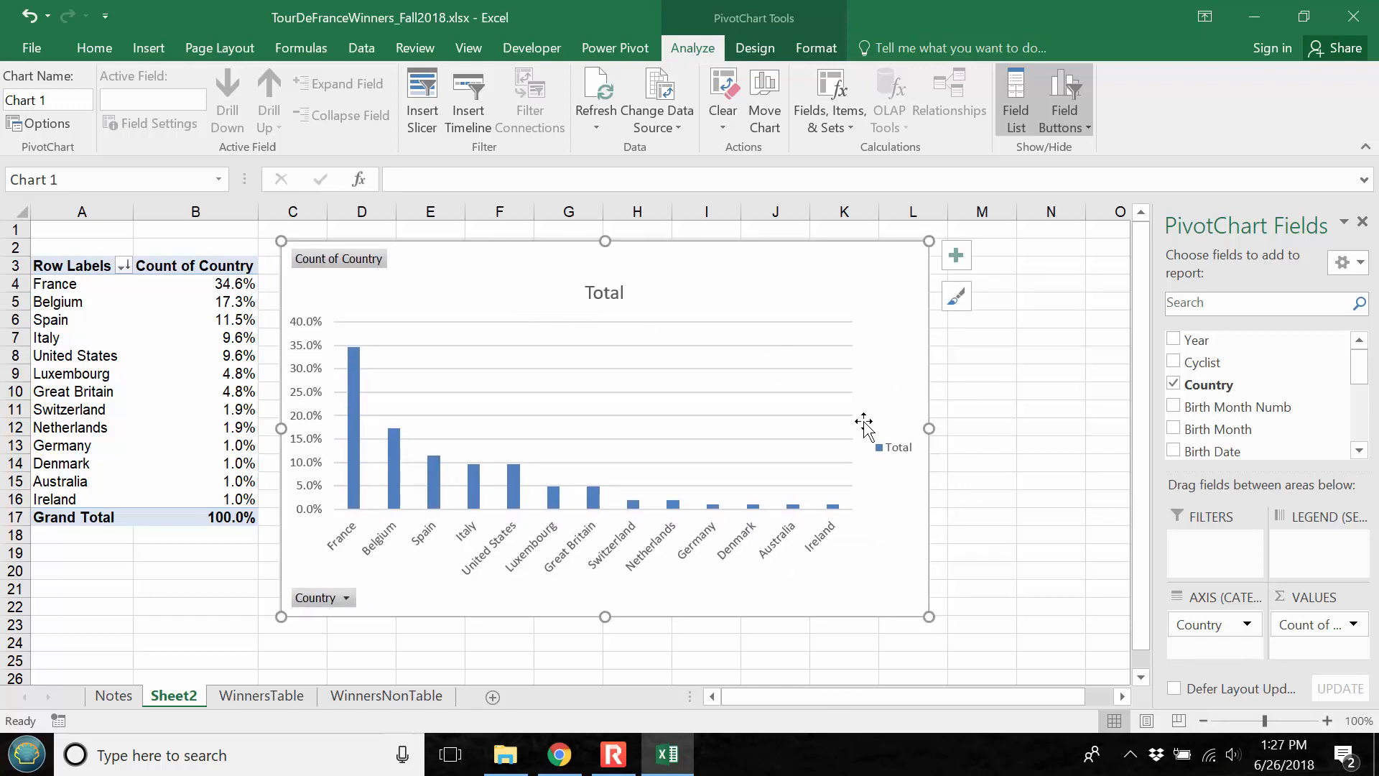
Delete the chart's legend and set its title to "Country of Tour de France Winners"
left_click(888, 457)
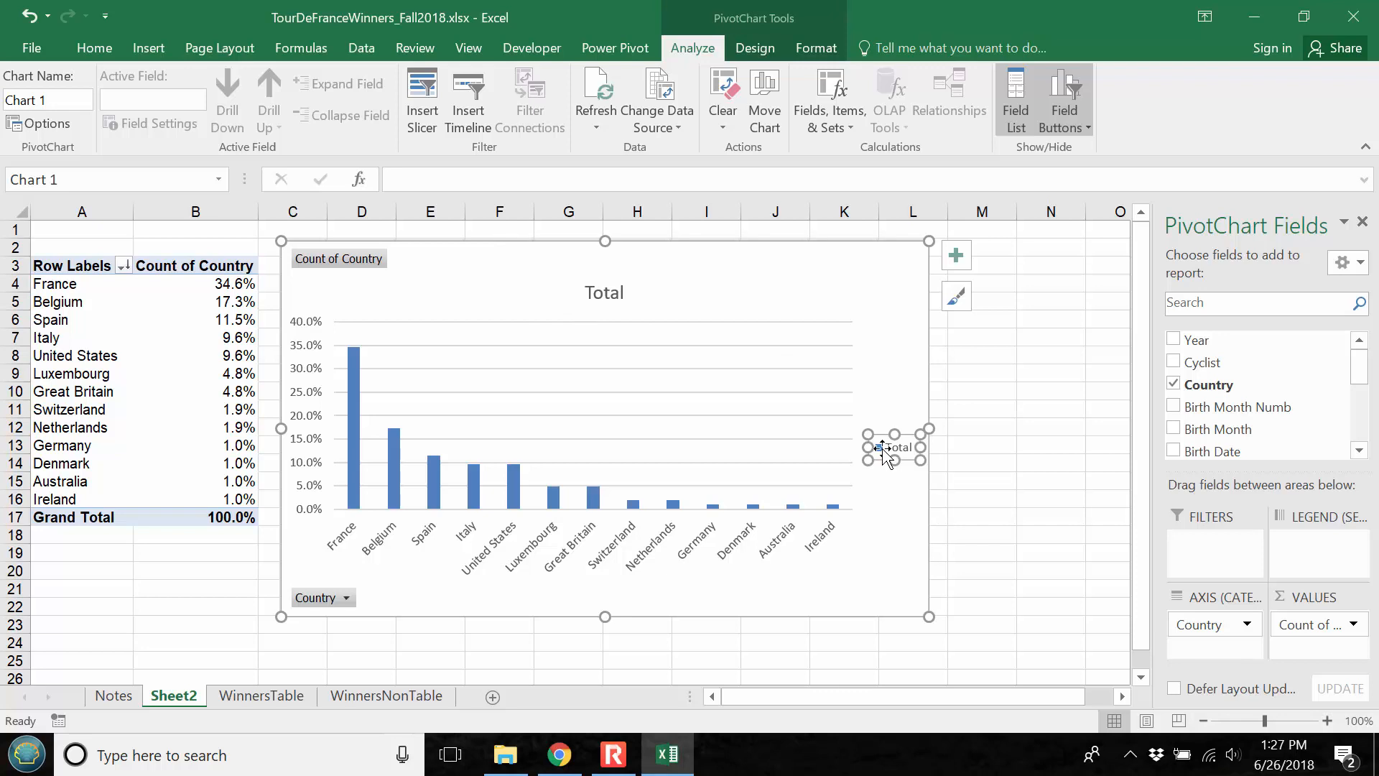
key("Delete")
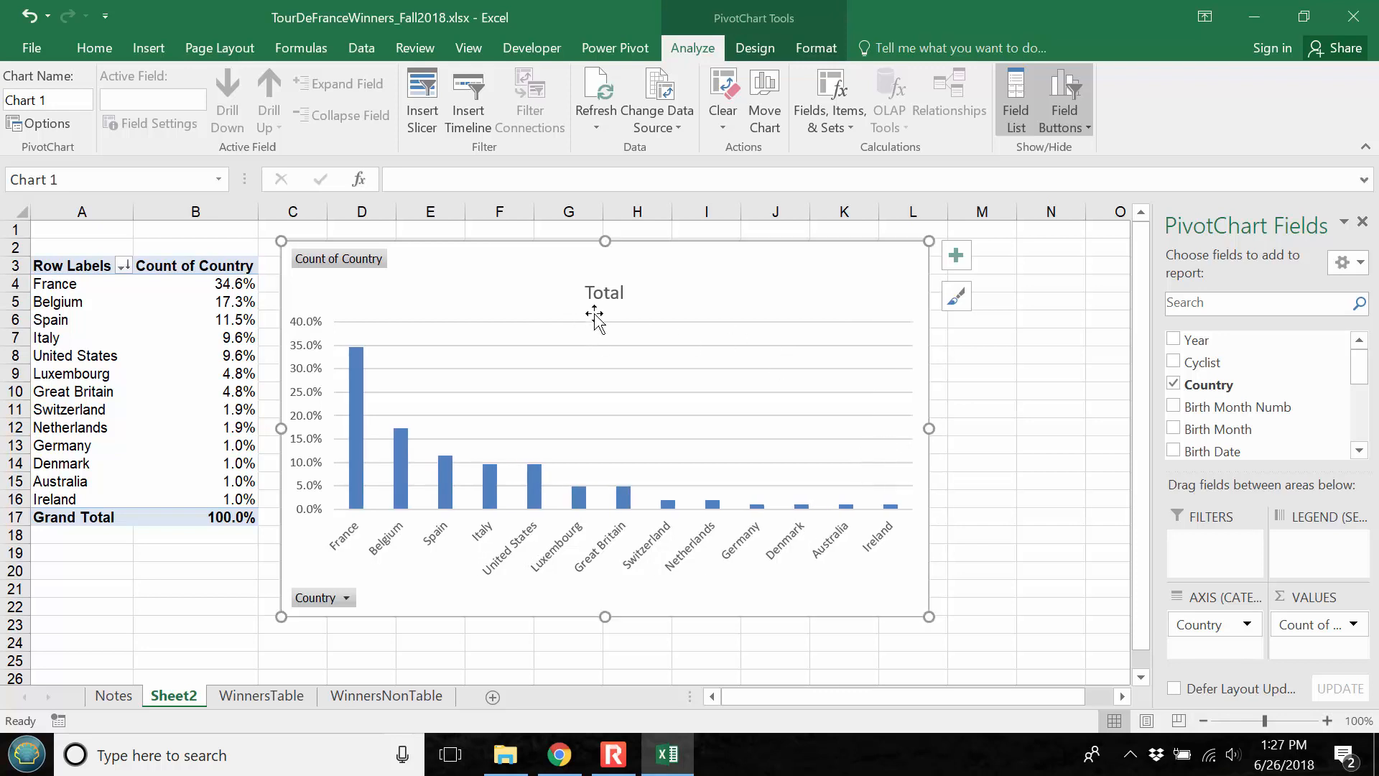
left_click(603, 296)
left_click(458, 182)
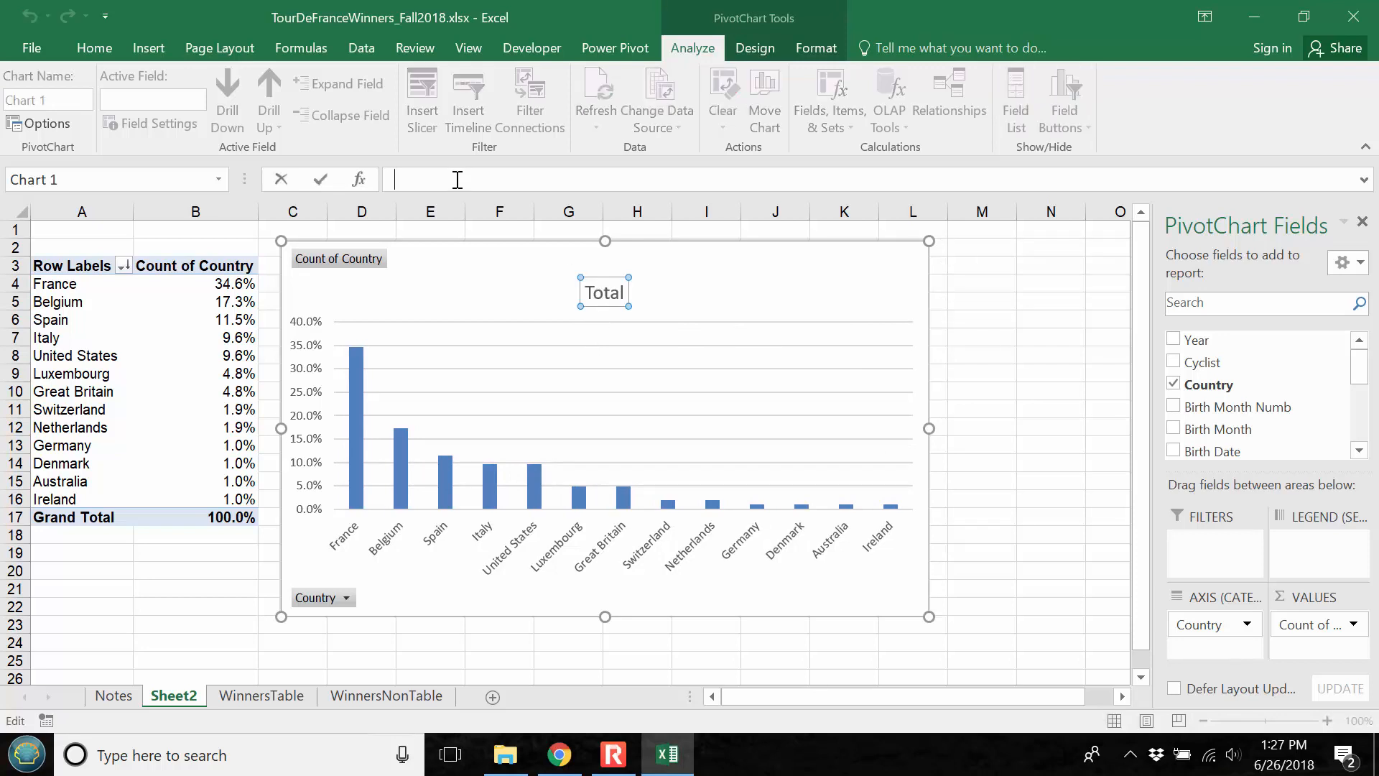
type("Country of Tour de France Winners")
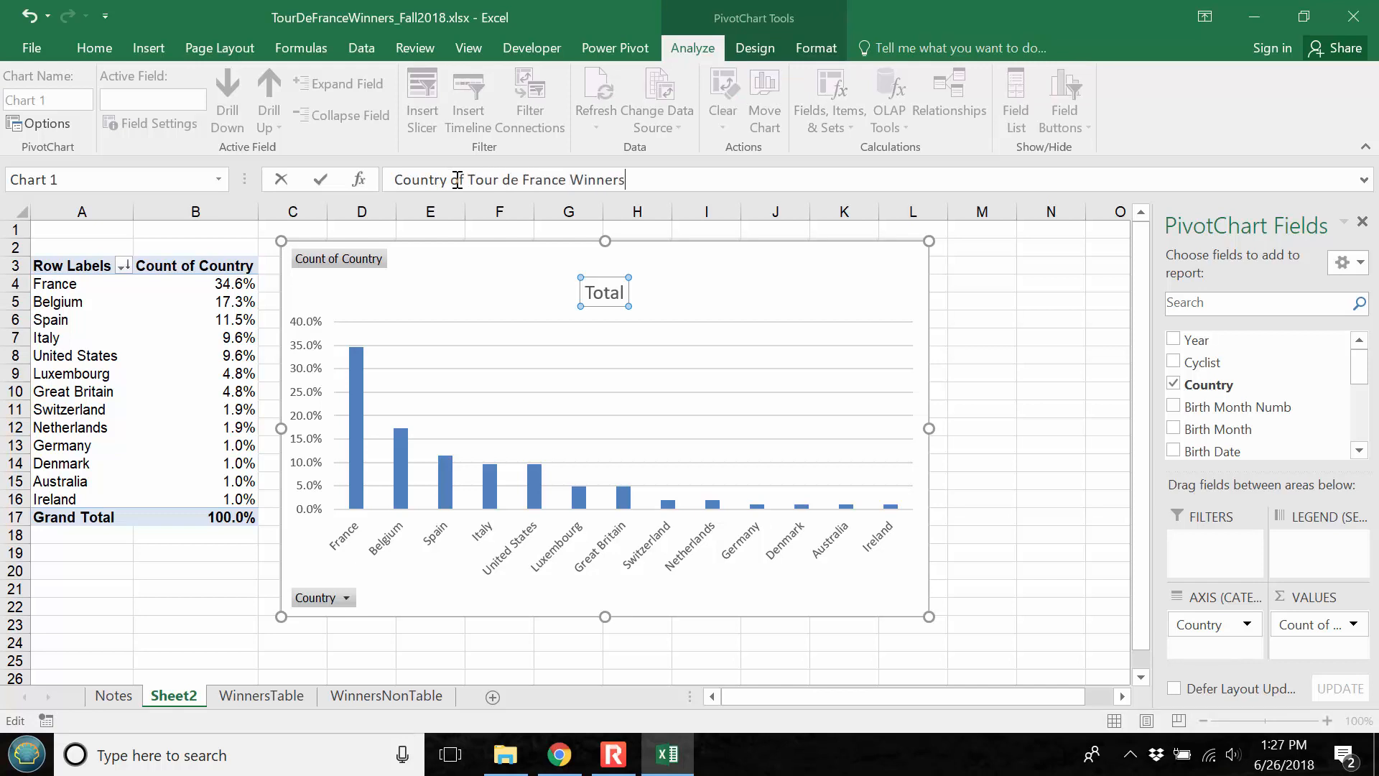
key("Return")
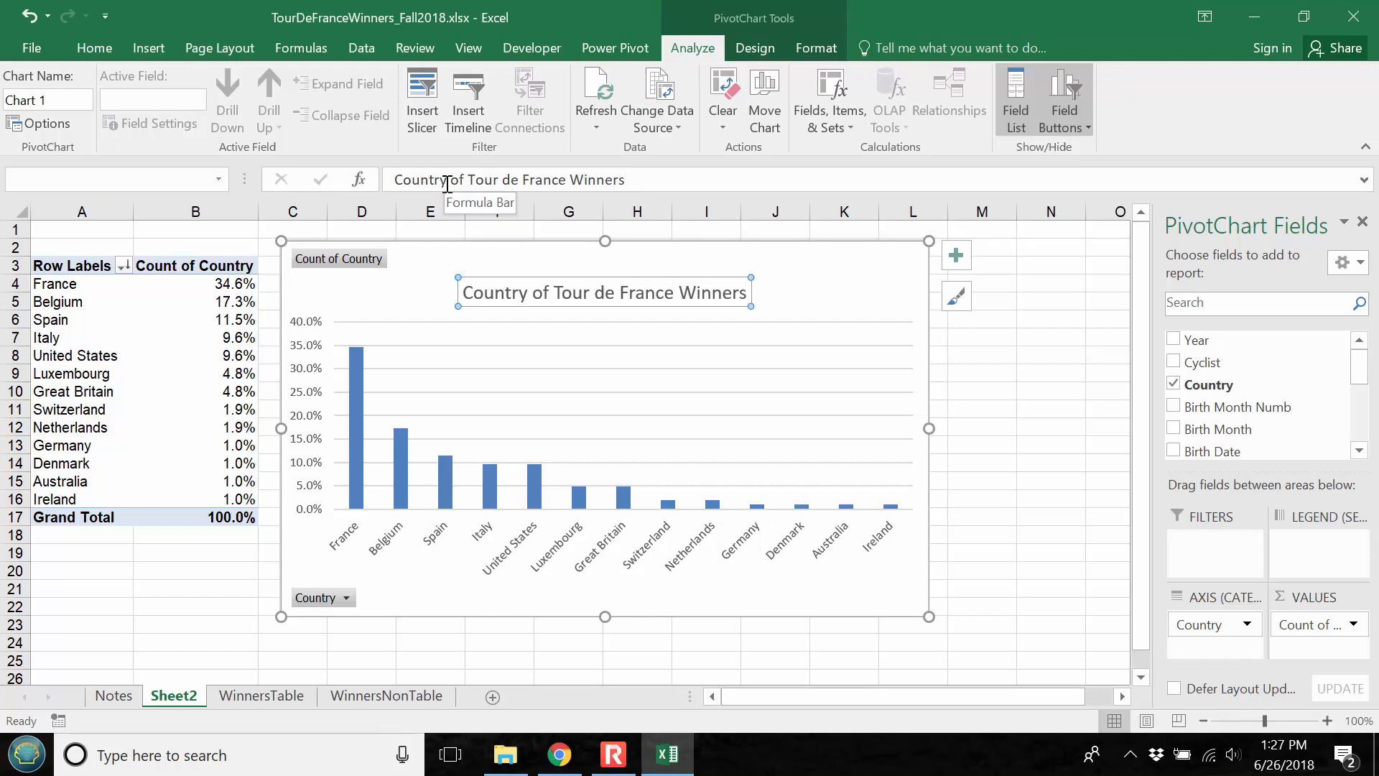
left_click(352, 261)
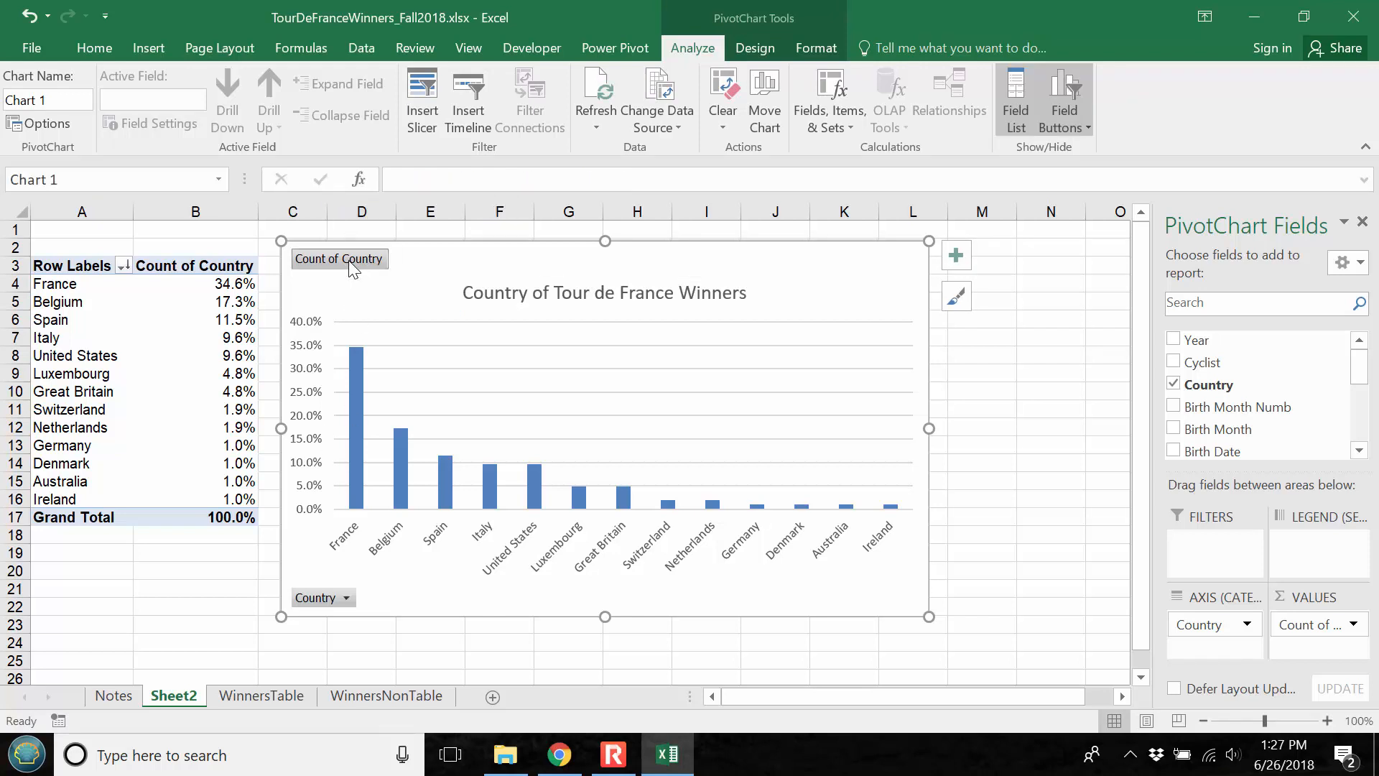
right_click(351, 264)
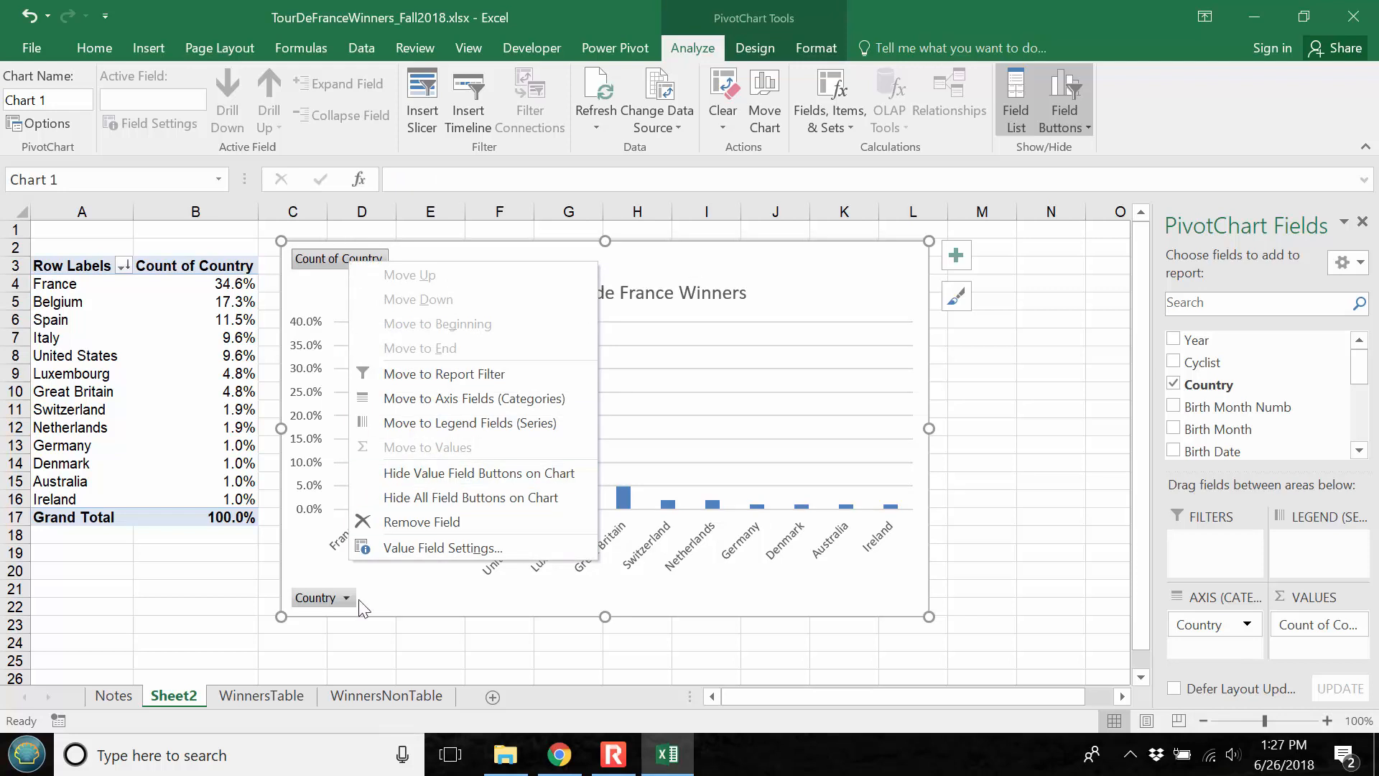
left_click(400, 599)
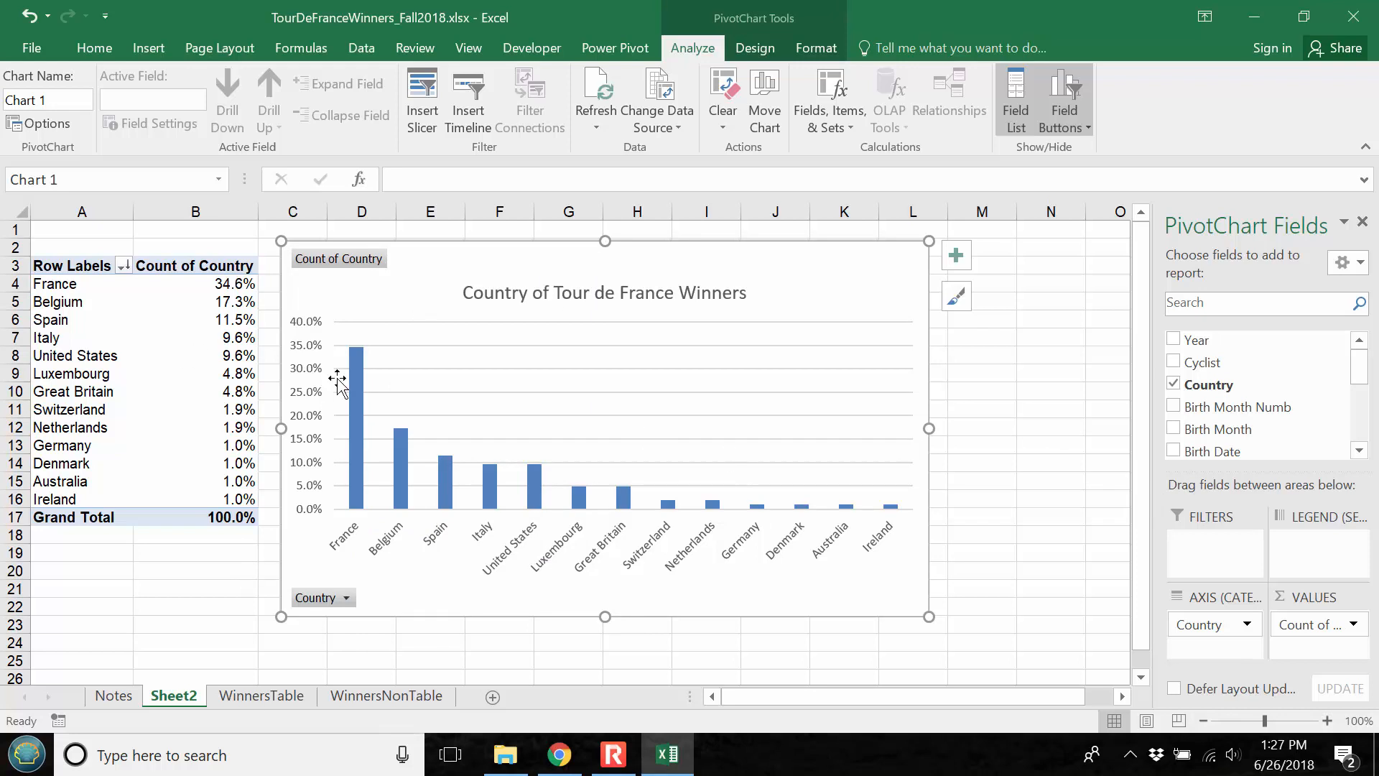
left_click(967, 367)
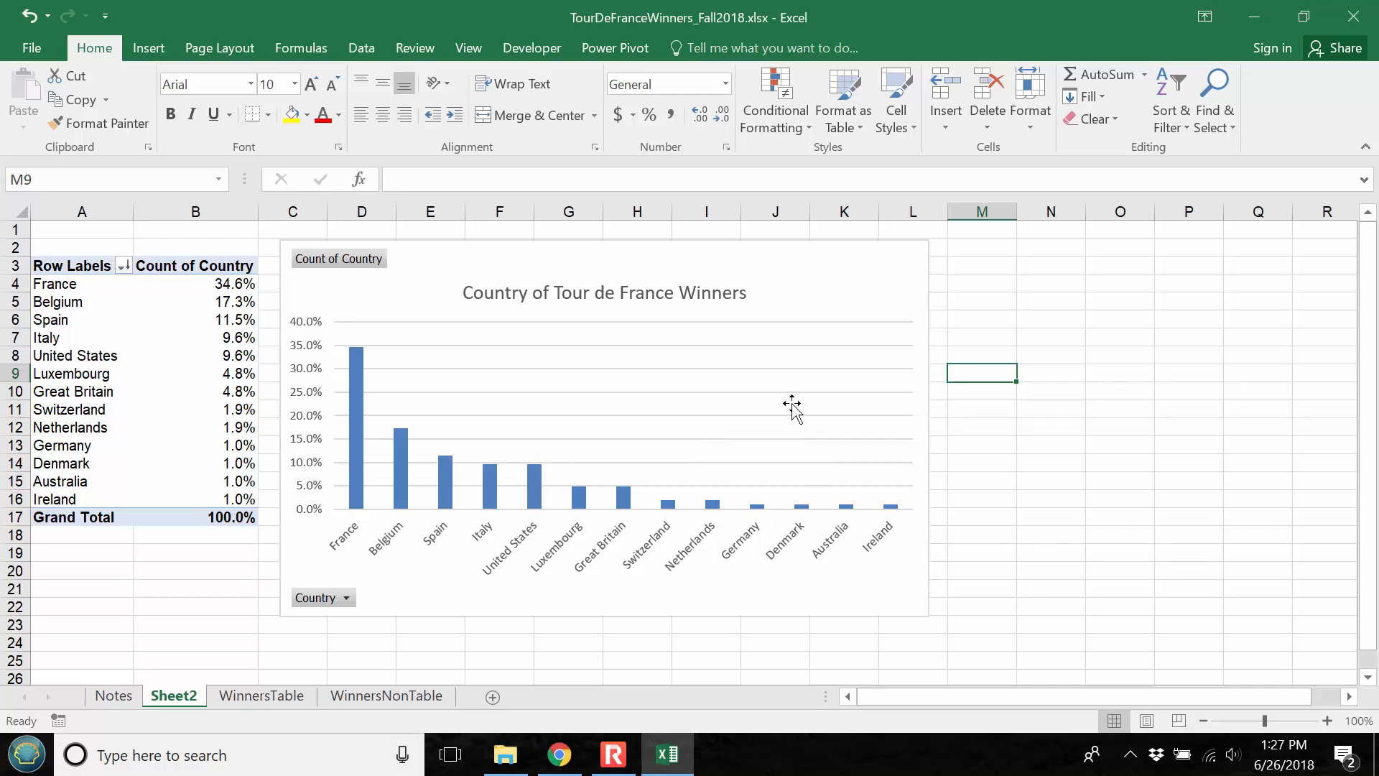
Fill all the columns of the country PivotChart with the red theme color
right_click(363, 427)
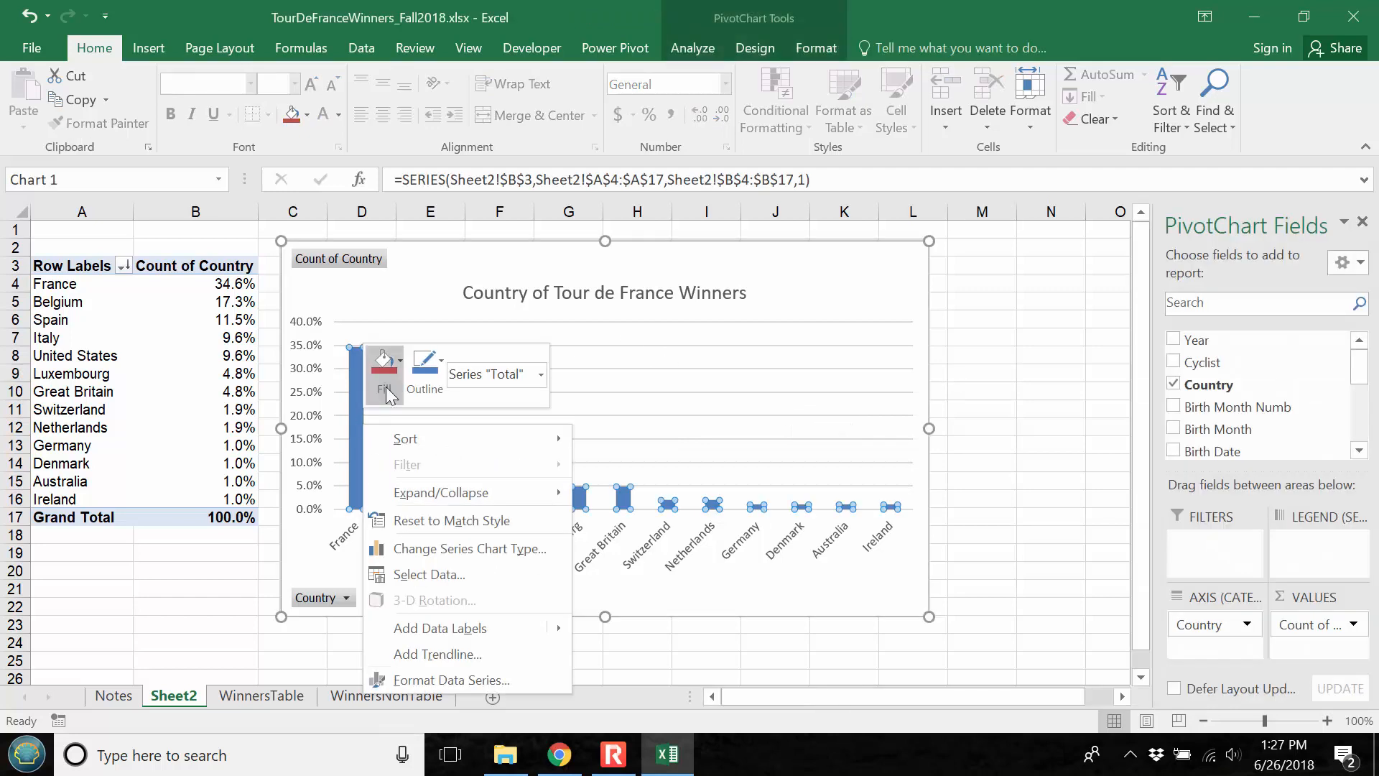
left_click(402, 367)
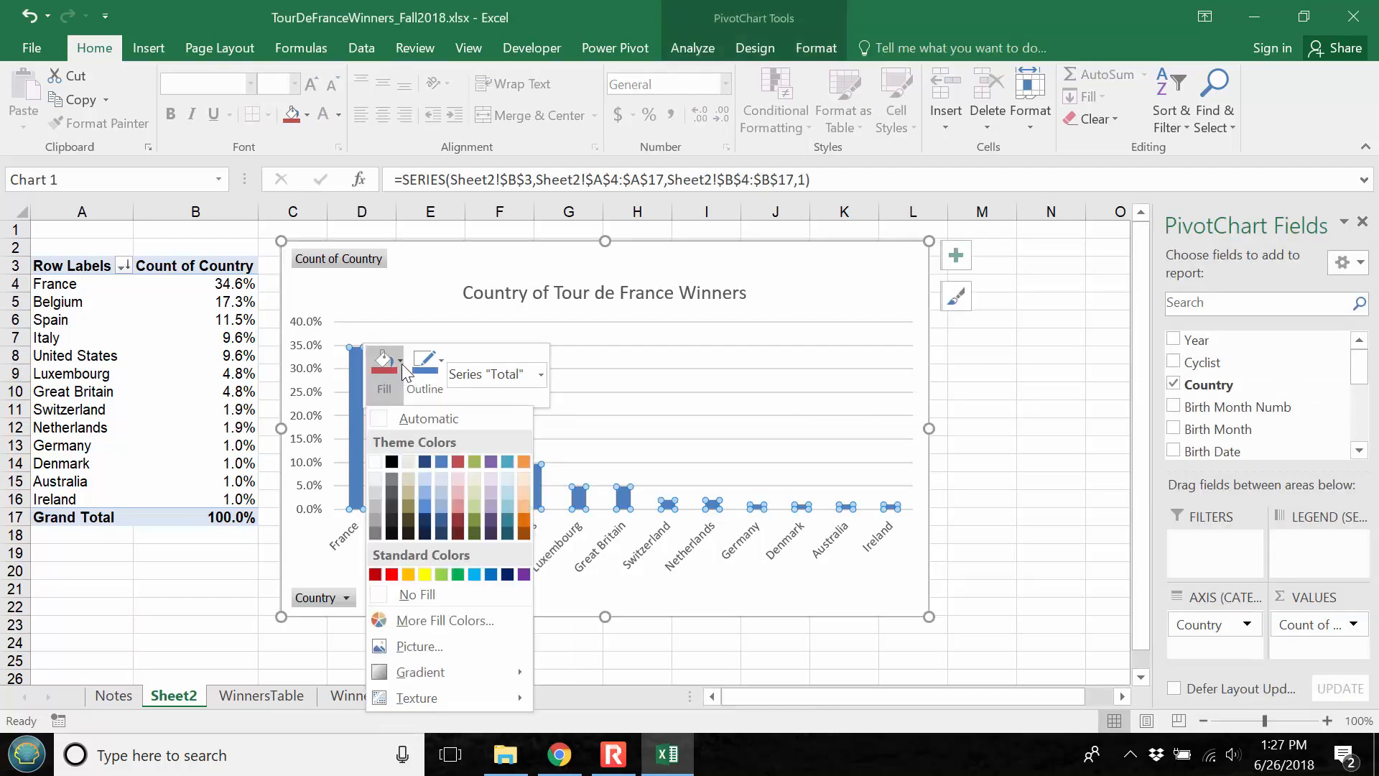
left_click(458, 462)
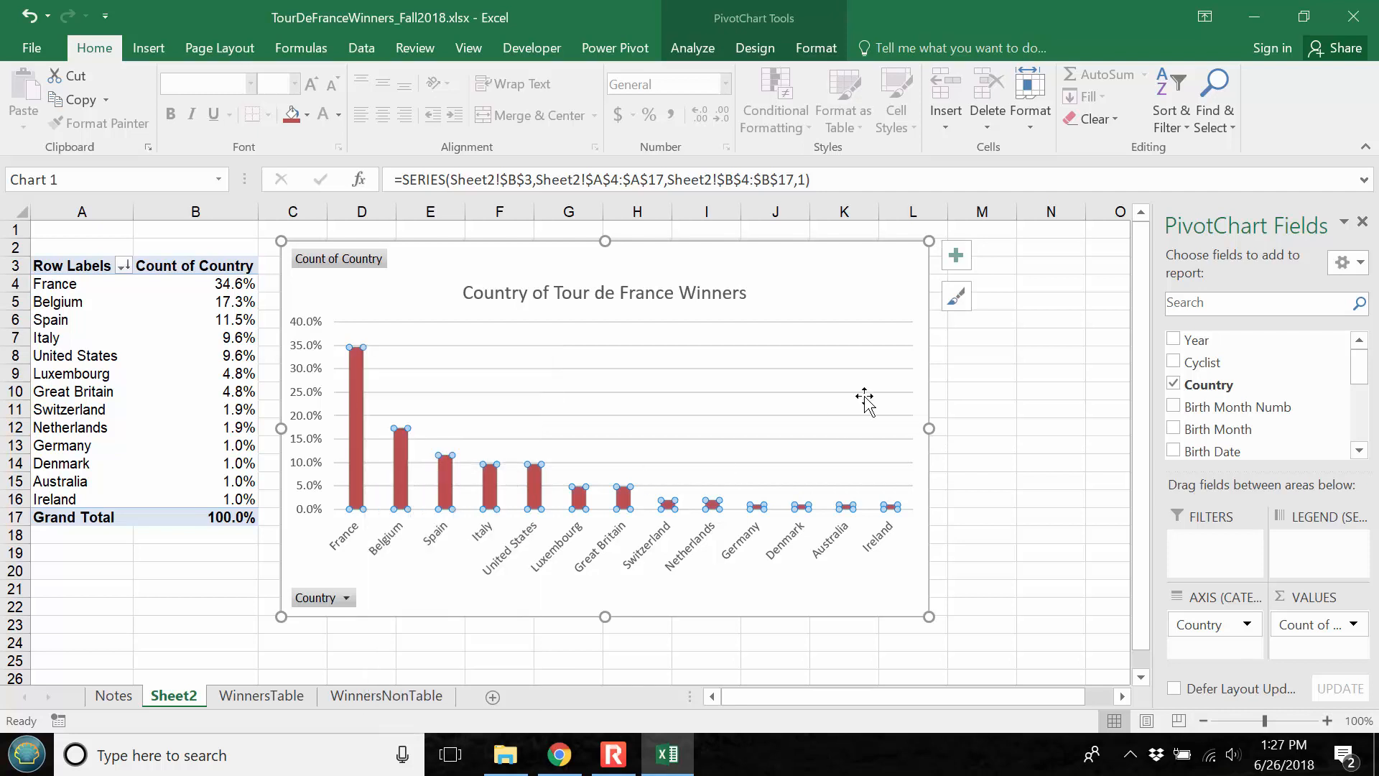
left_click(1016, 366)
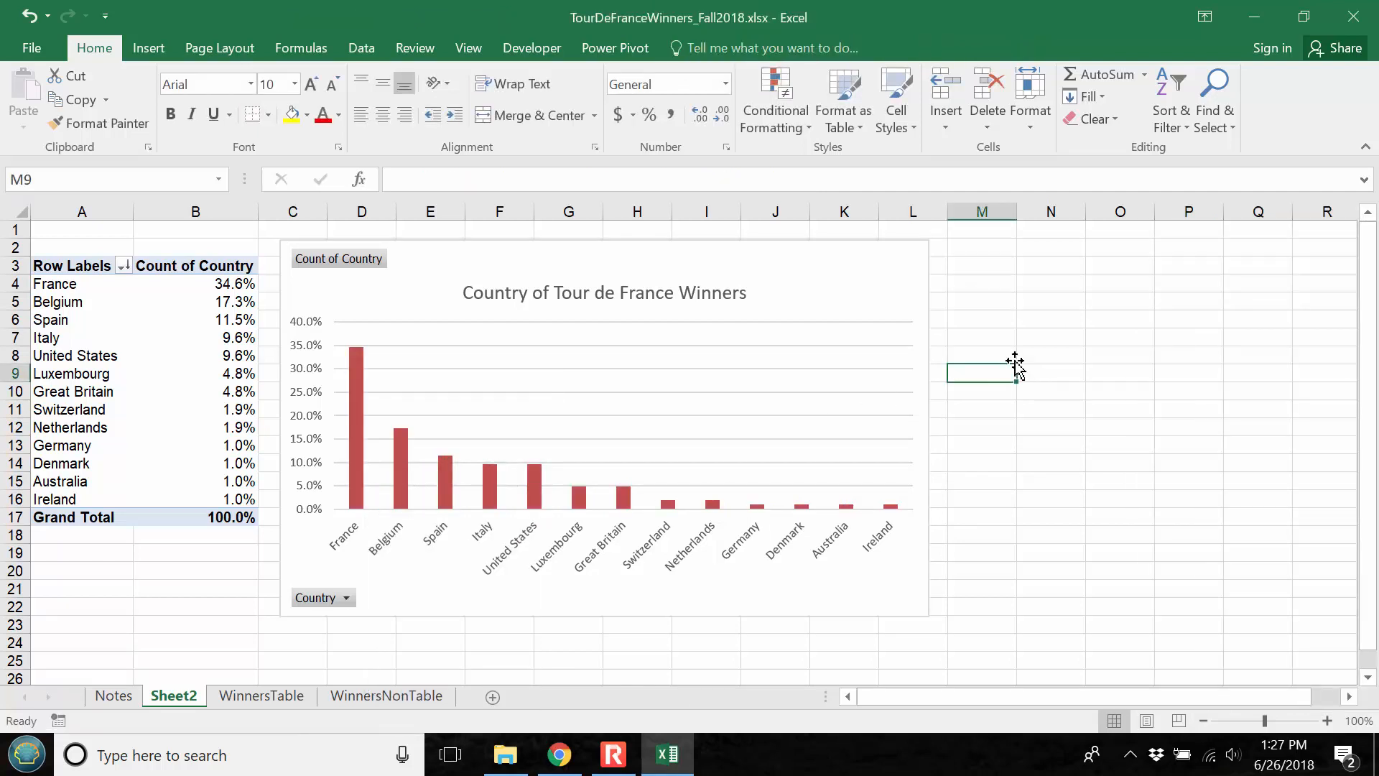
Fill only the United States column of the PivotChart with standard yellow
left_click(535, 487)
left_click(534, 487)
right_click(535, 487)
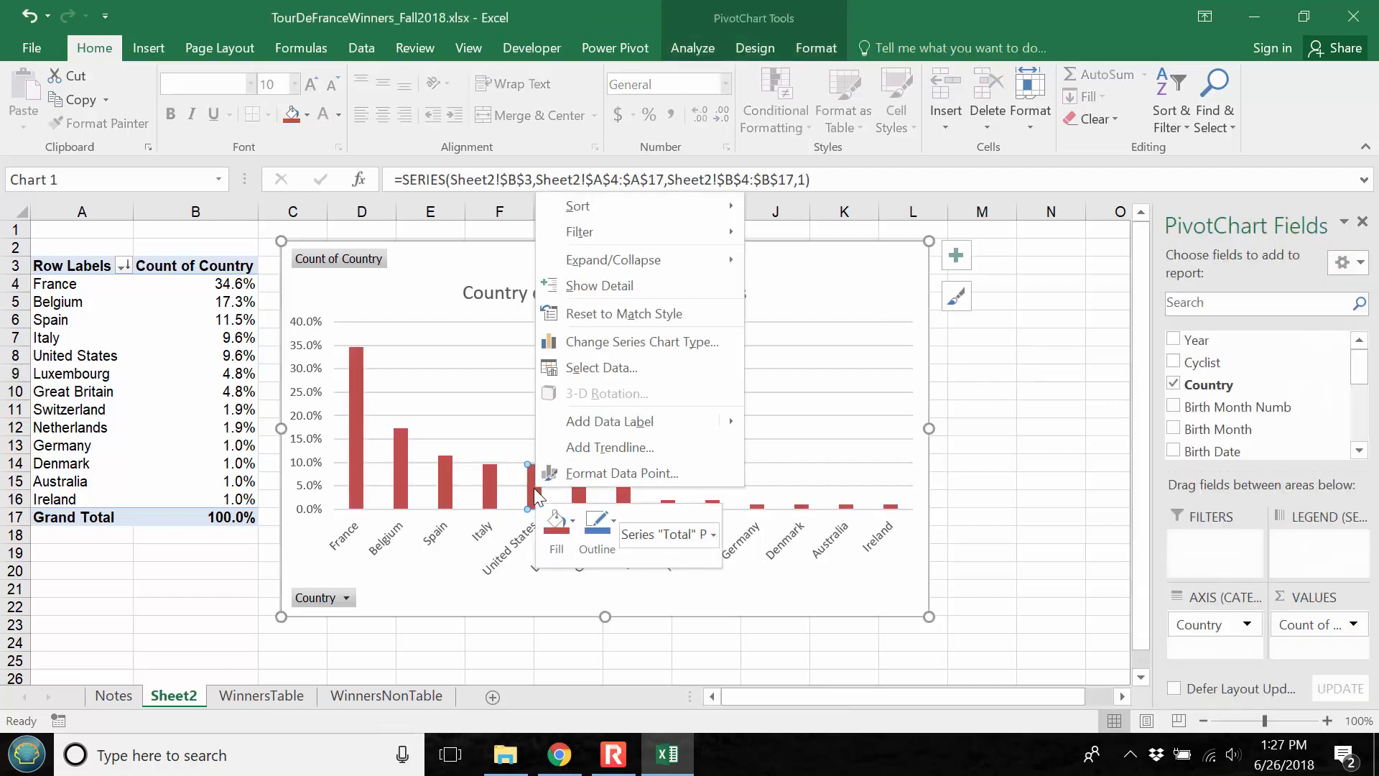
left_click(574, 518)
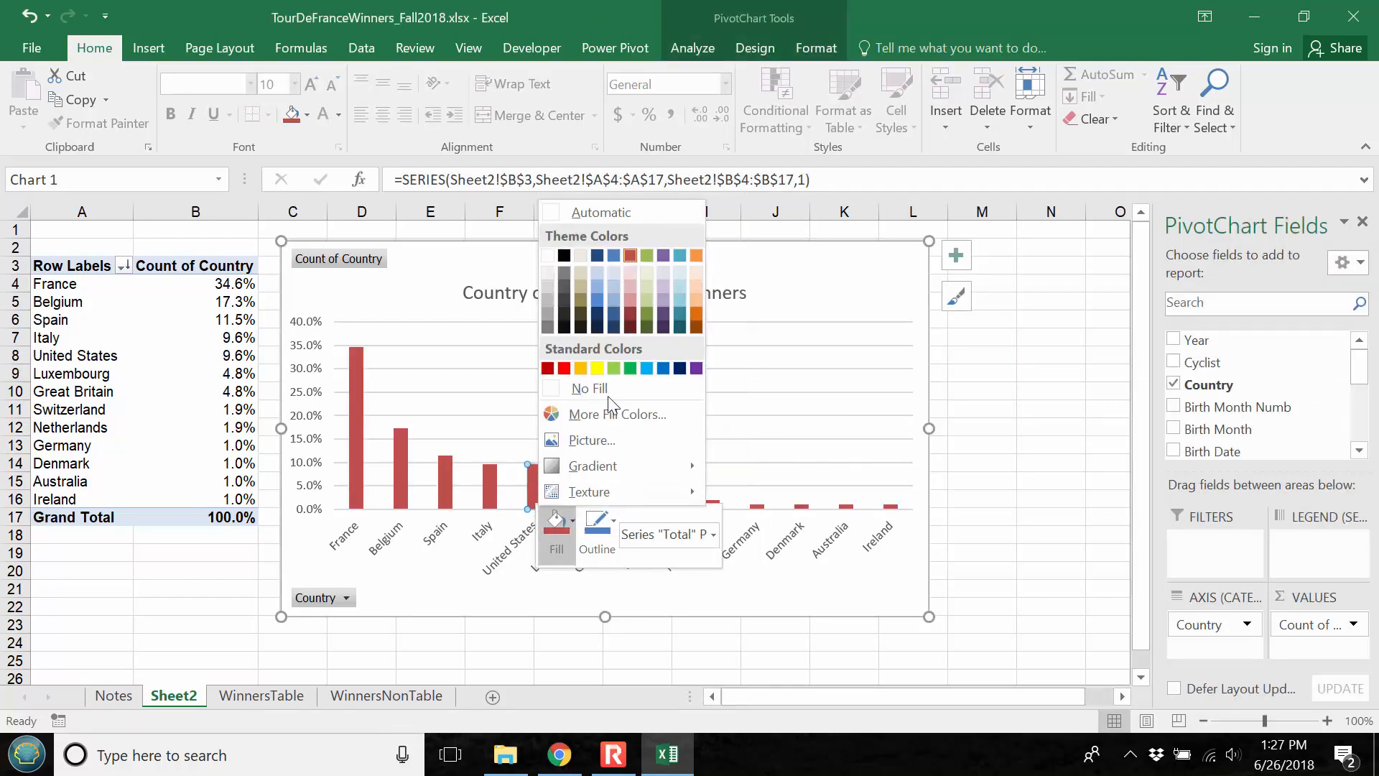
left_click(597, 368)
left_click(1019, 371)
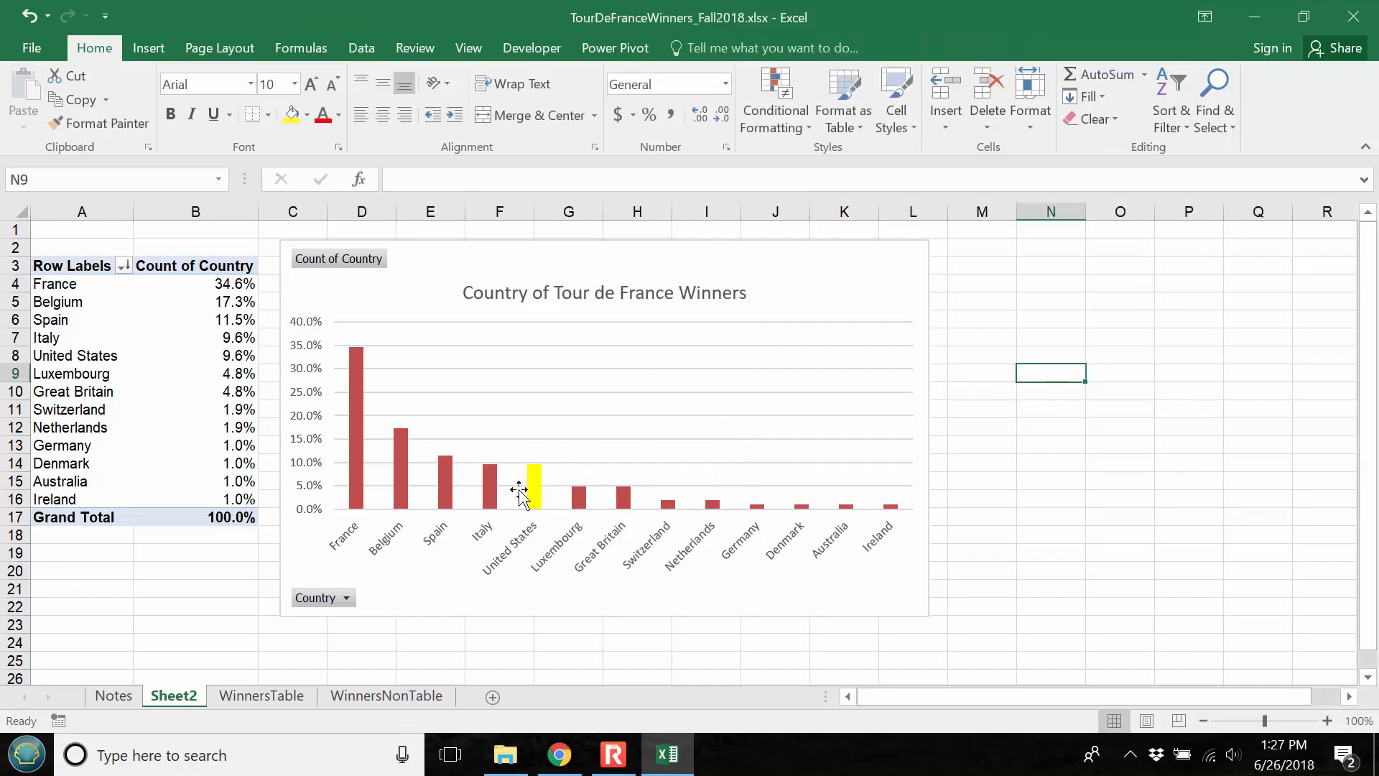
Change the fill of the single United States column to standard blue
right_click(536, 486)
left_click(574, 518)
left_click(1019, 386)
left_click(536, 491)
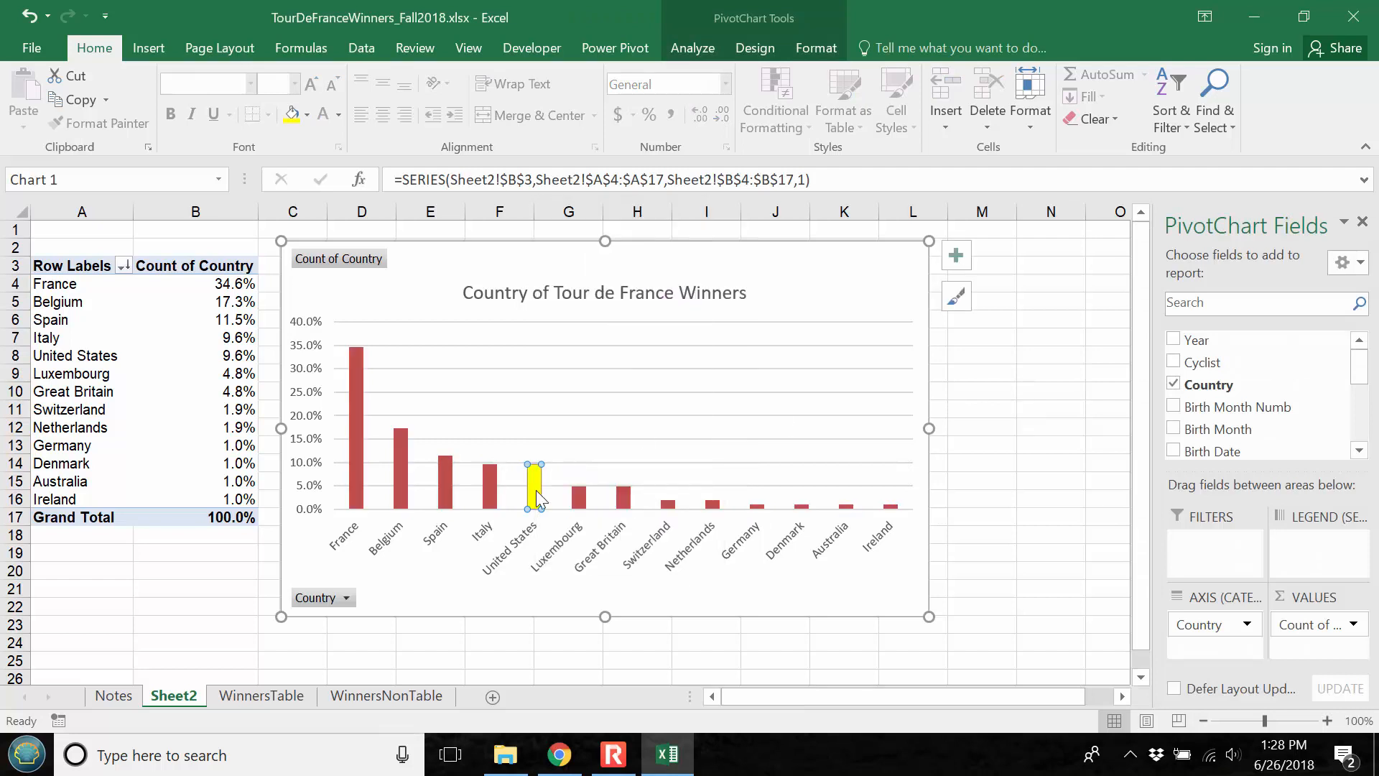
right_click(537, 497)
left_click(558, 528)
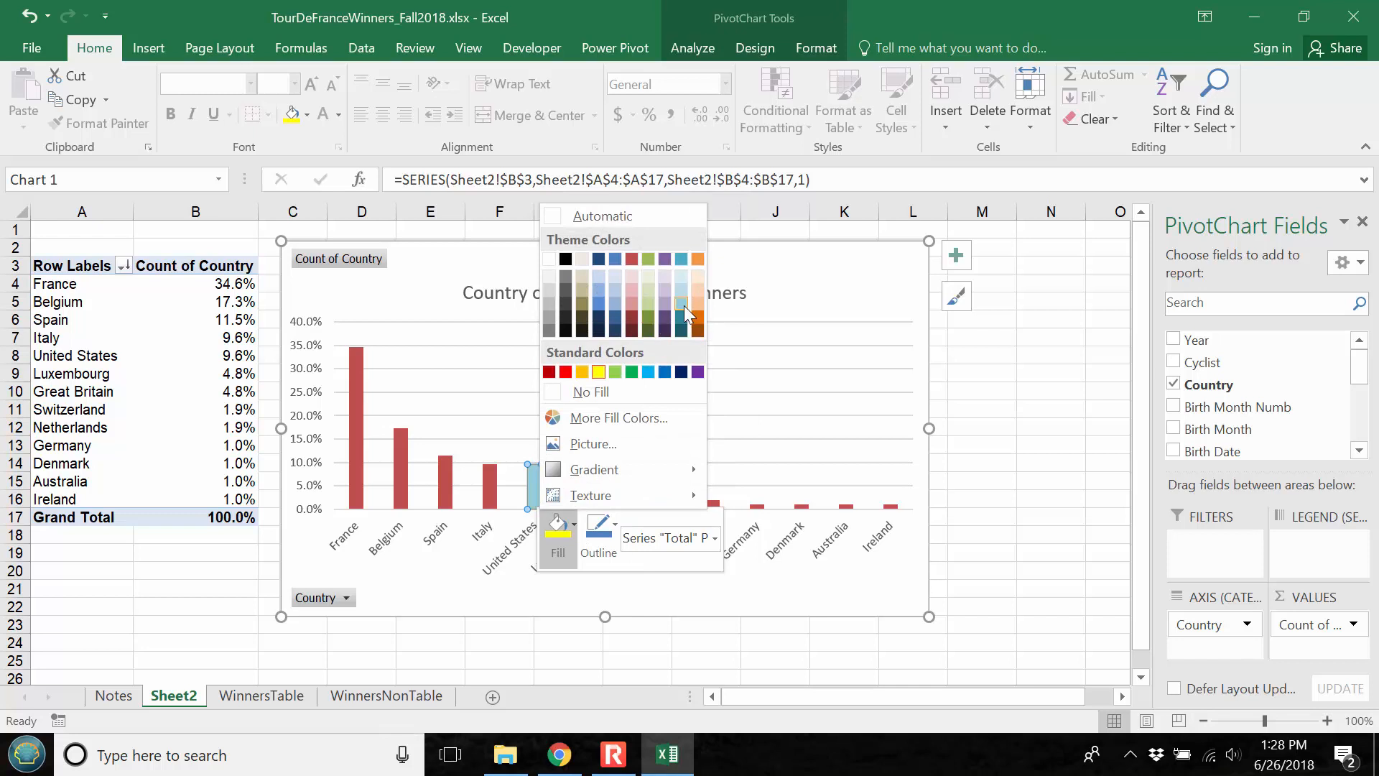
left_click(665, 371)
left_click(1013, 374)
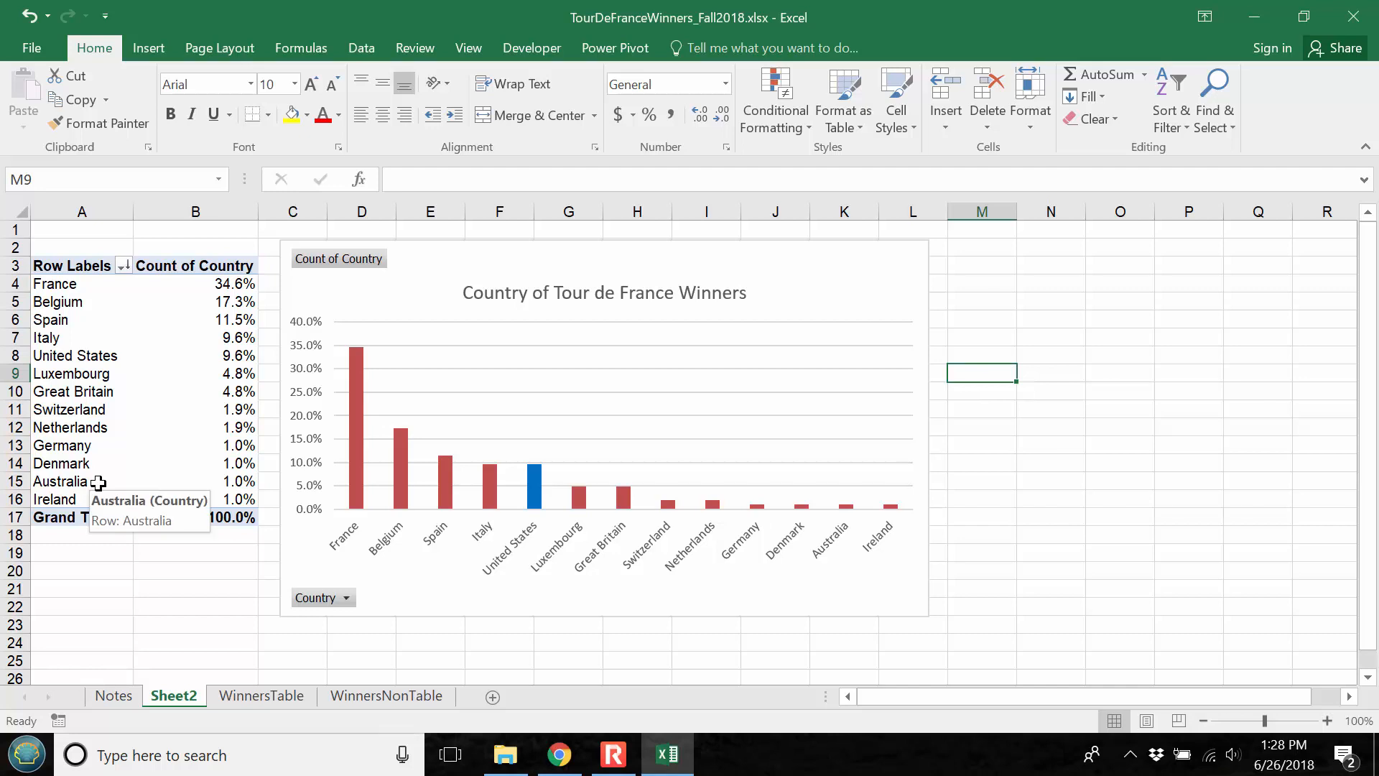
Replace Country with Birth Month as the PivotTable's row field, keeping Count of Country as the values
left_click(124, 387)
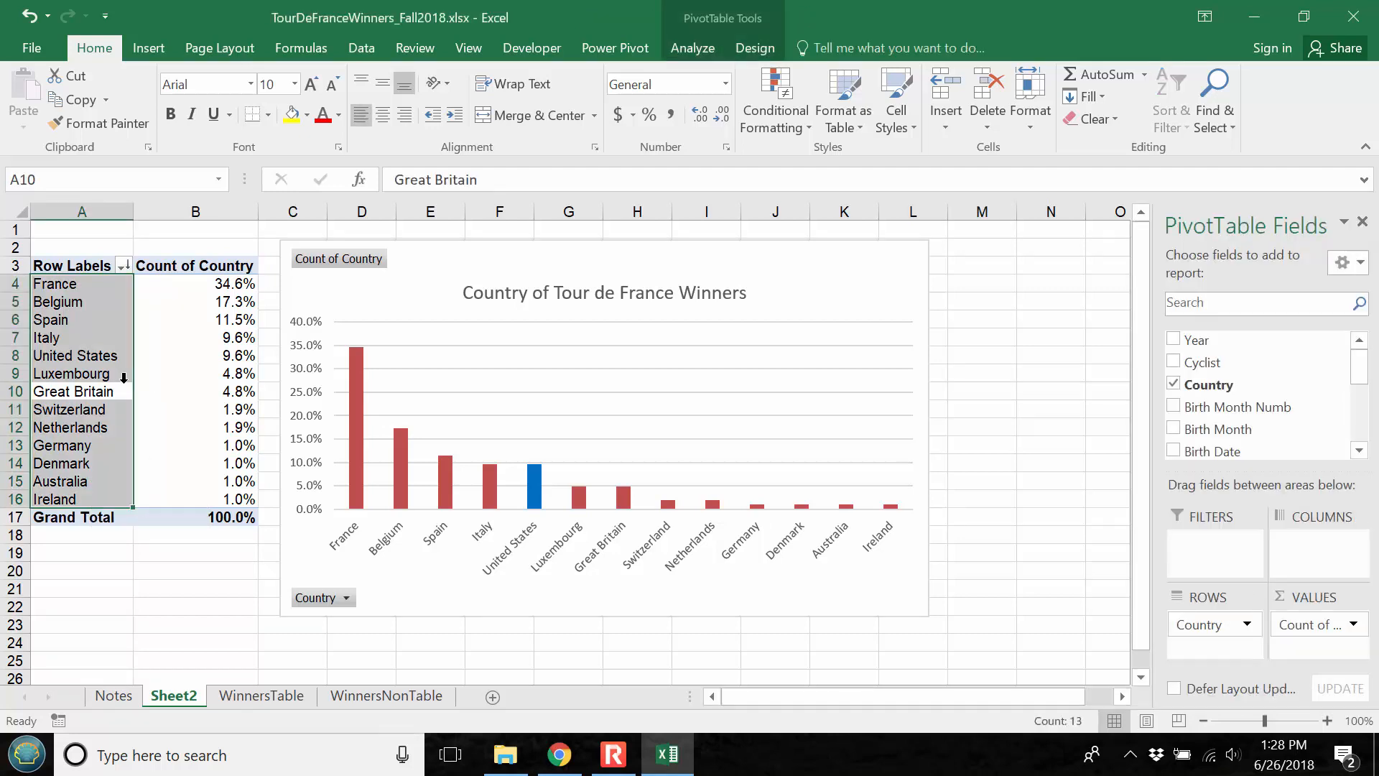
left_click_drag(1193, 429, 1245, 418)
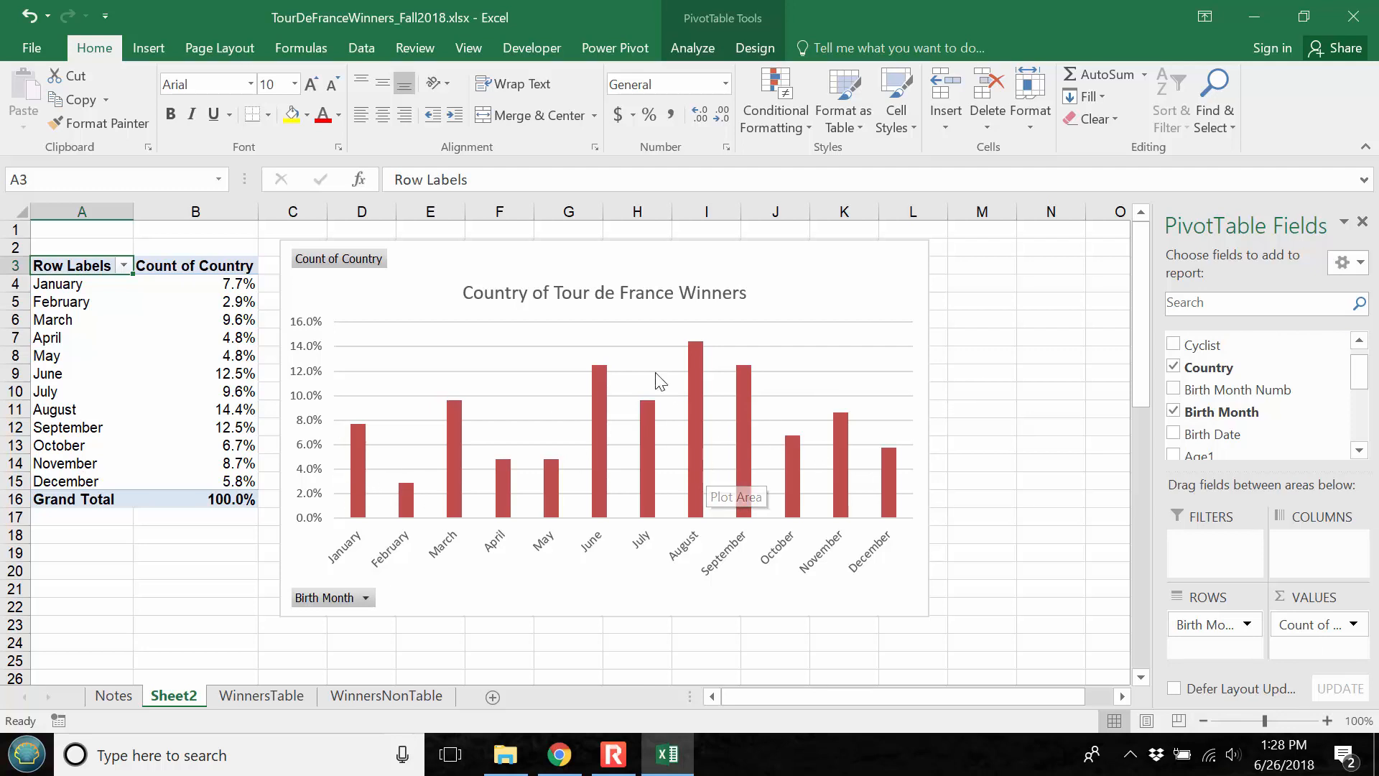
Change the chart title to "Birth Month of Tour de France Winners"
left_click(597, 299)
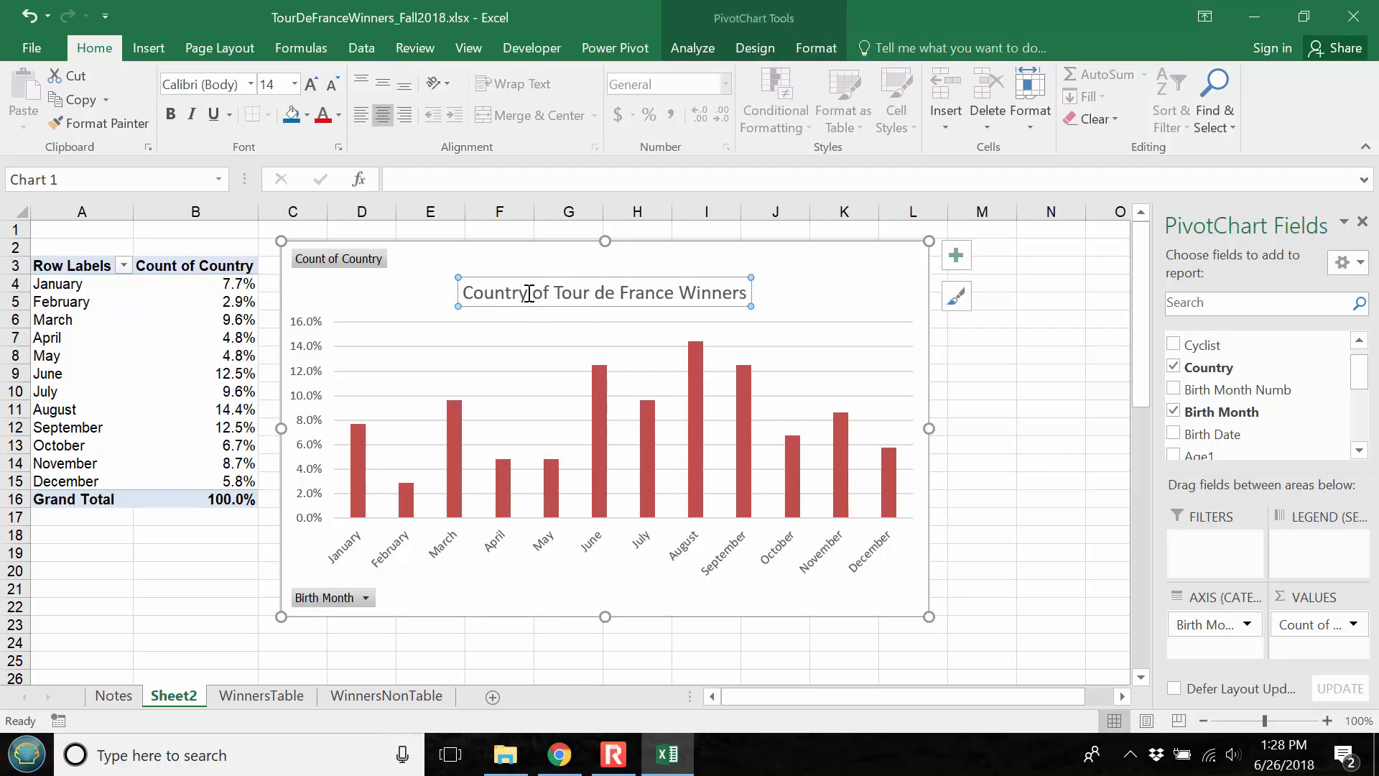
left_click_drag(529, 294, 444, 295)
type("Birth ")
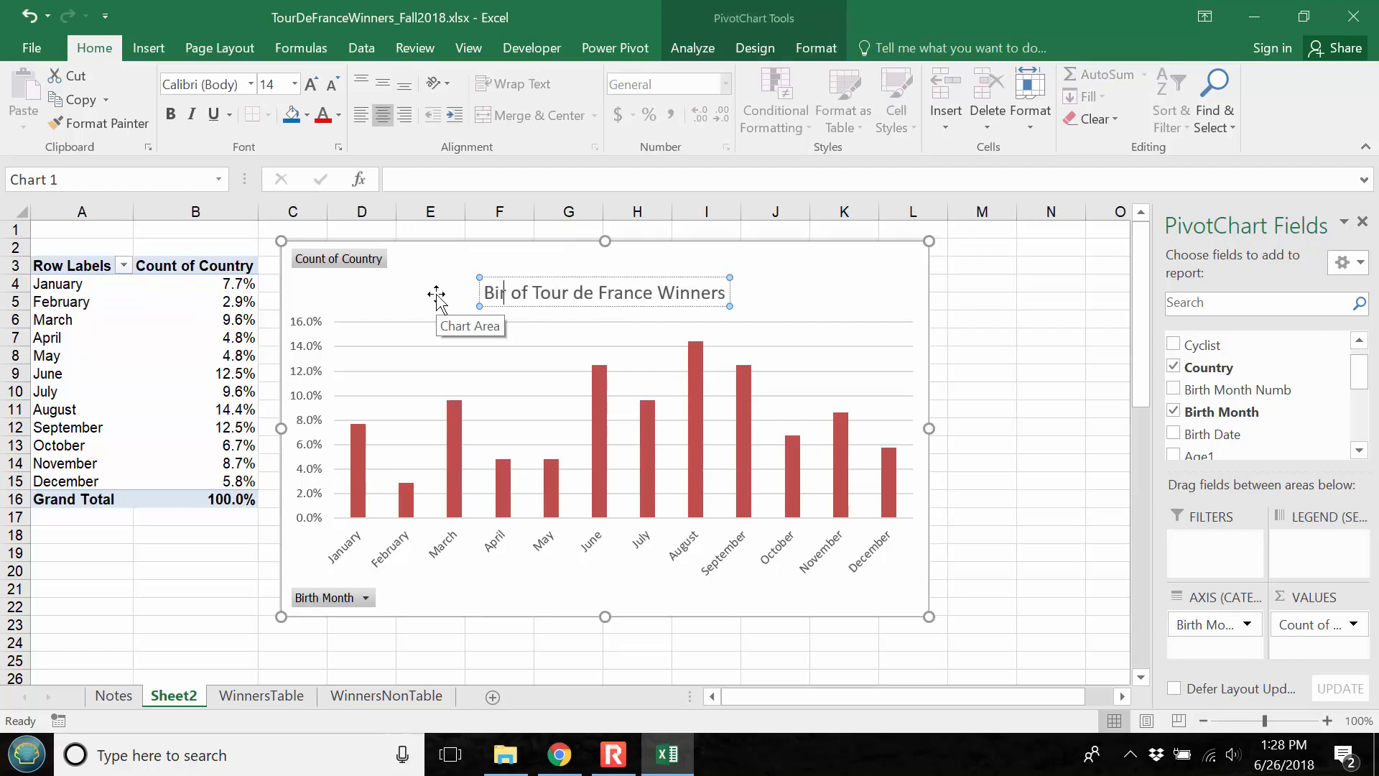
type("Month")
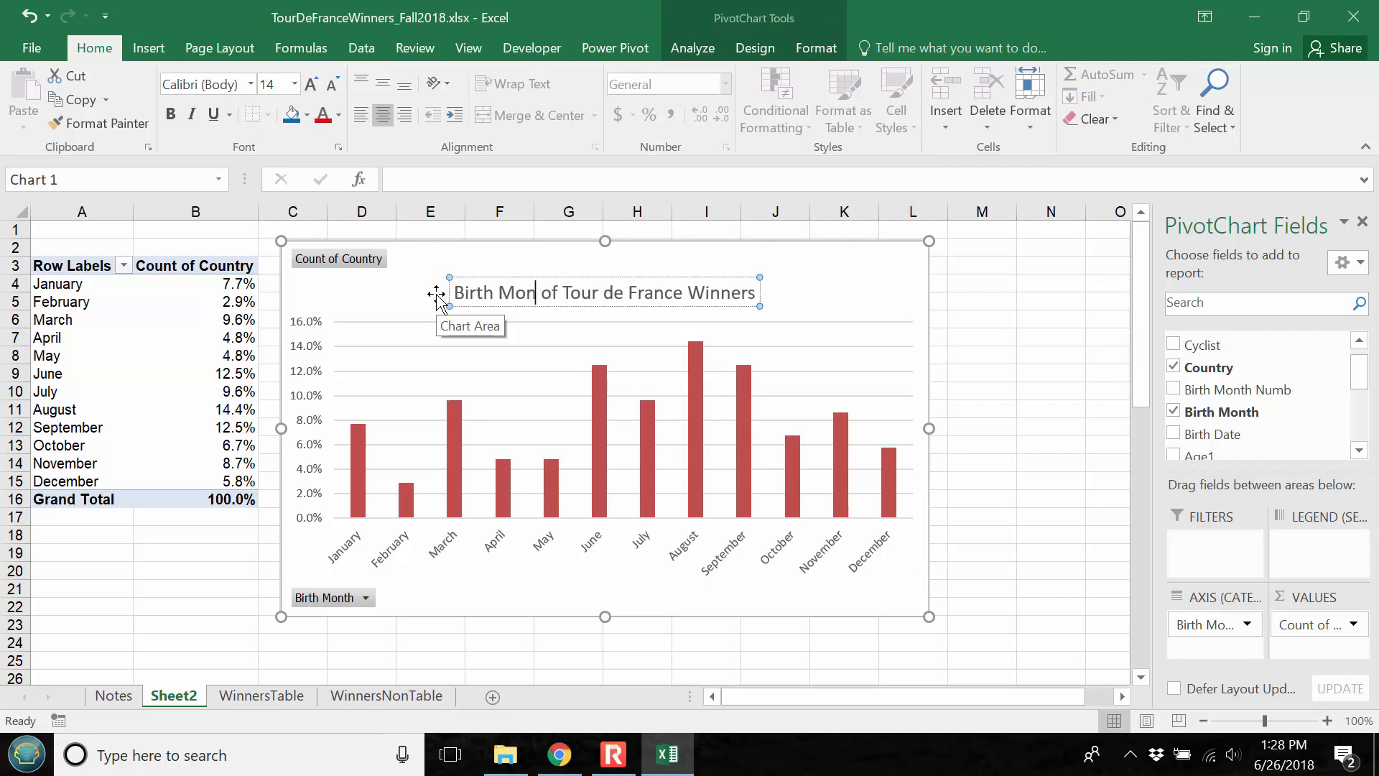
left_click(988, 331)
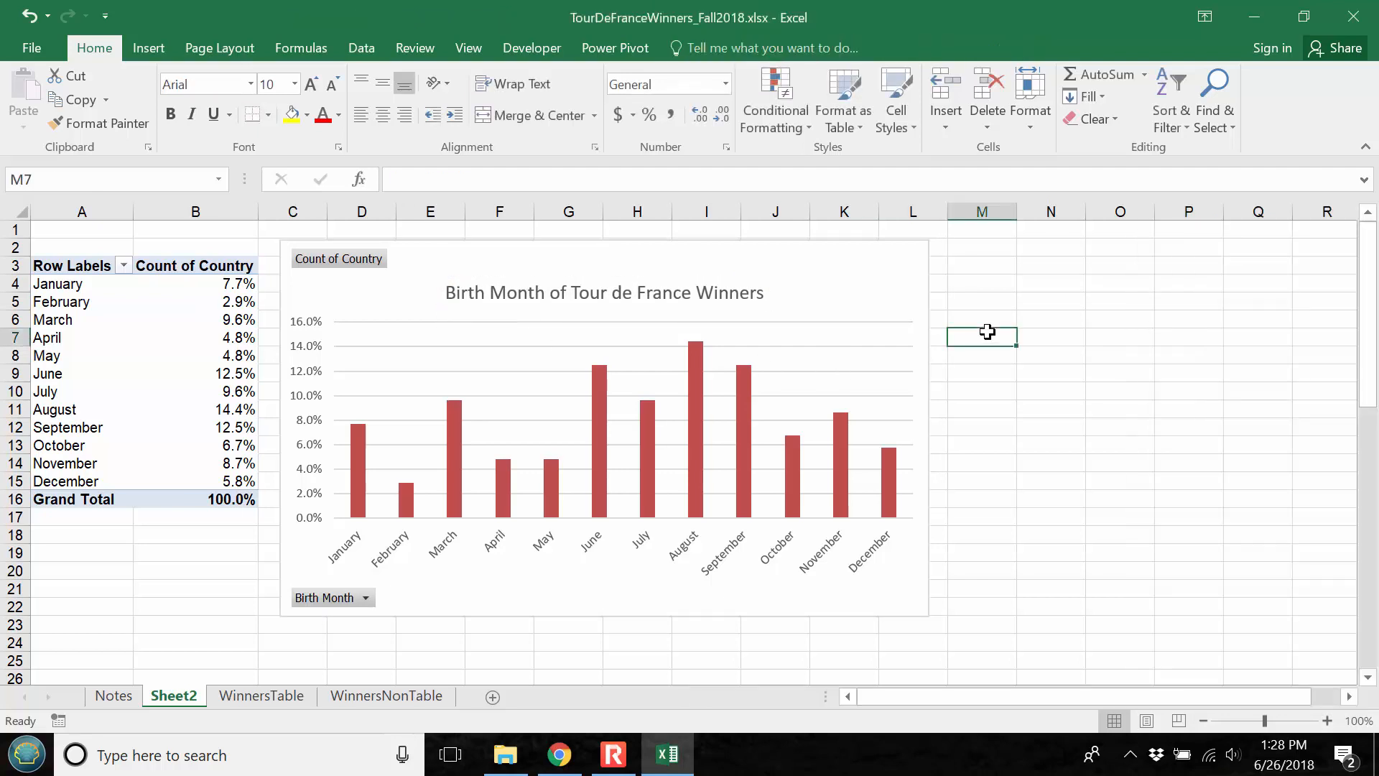